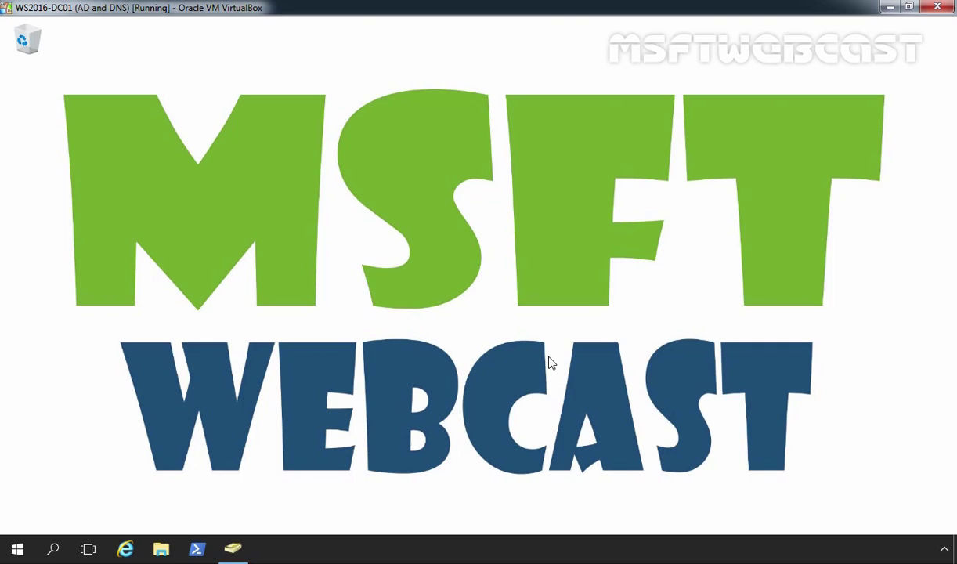
Open drive D: in File Explorer and add a new folder named Home_Folders.
click(161, 550)
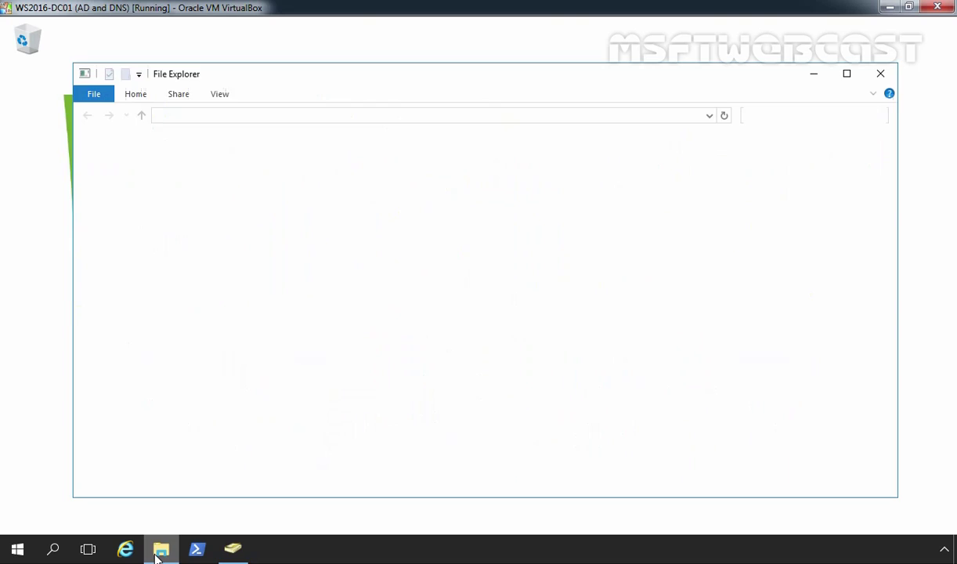
double_click(439, 267)
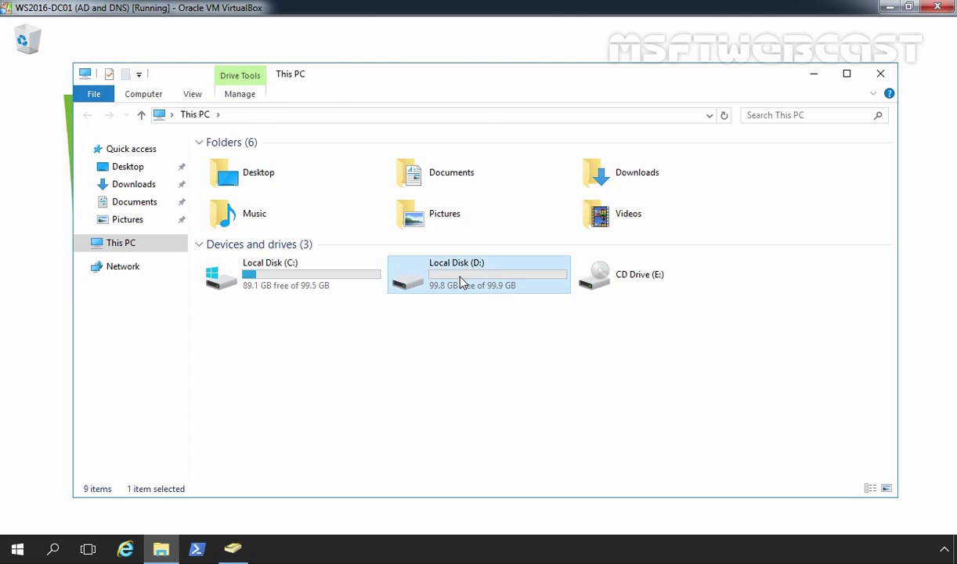
right_click(263, 178)
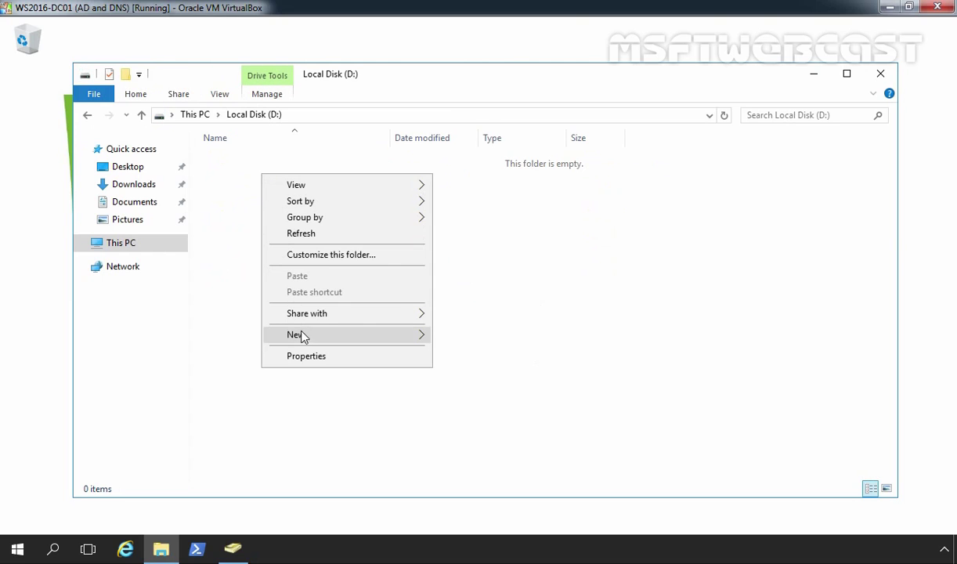
mouse_move(304, 337)
click(471, 336)
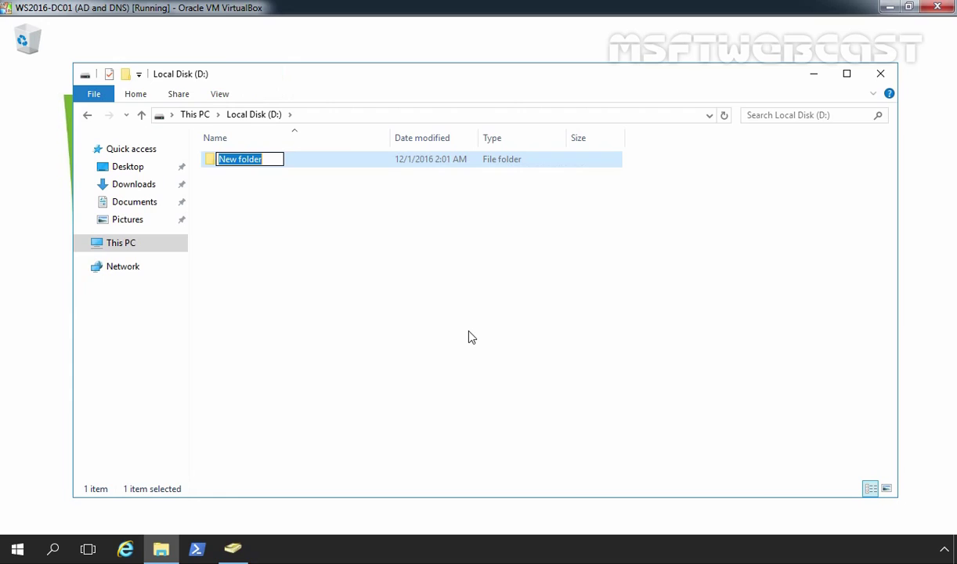
key(BackSpace)
text(Home_)
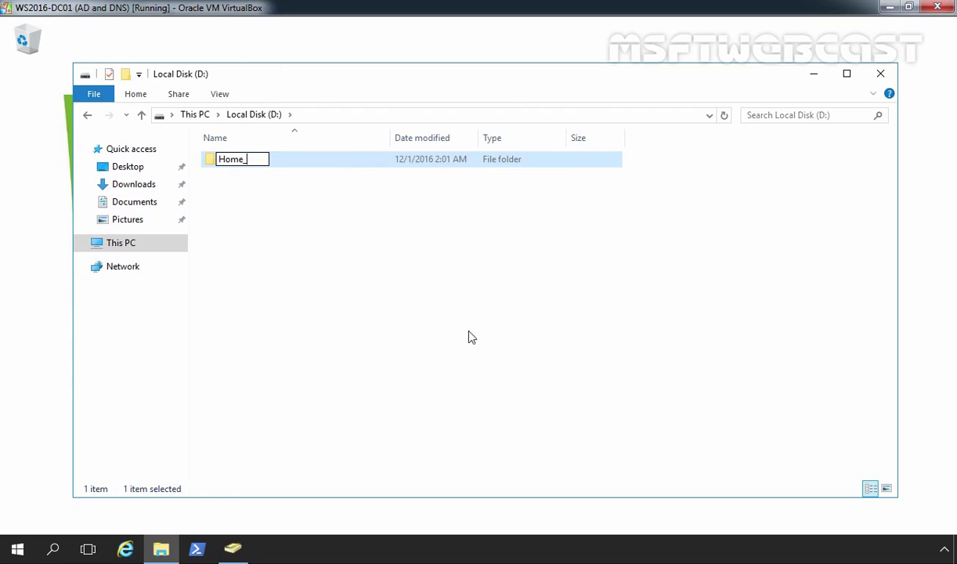
text(Folders)
key(Return)
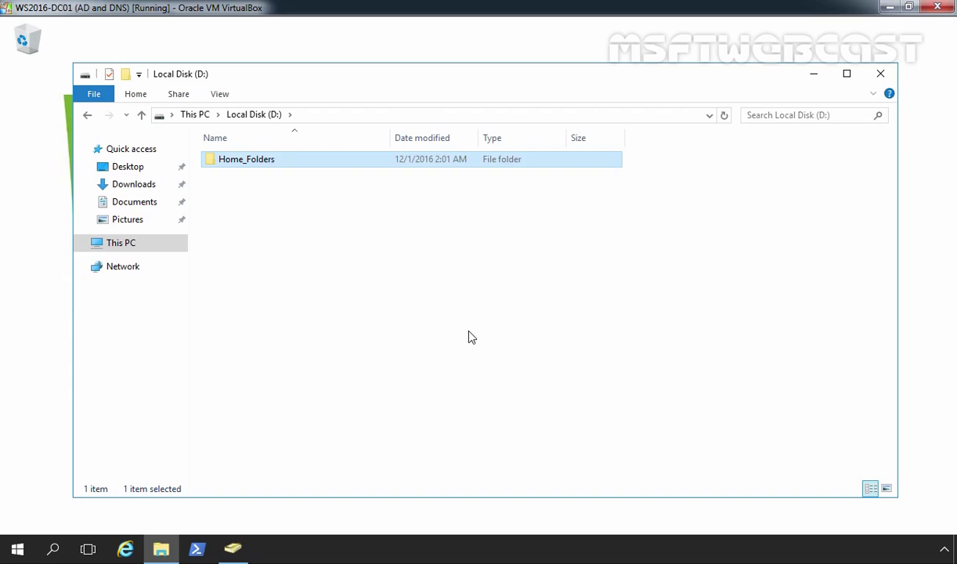
Turn on Advanced Sharing for Home_Folders with the hidden share name Home_Folders$.
right_click(248, 168)
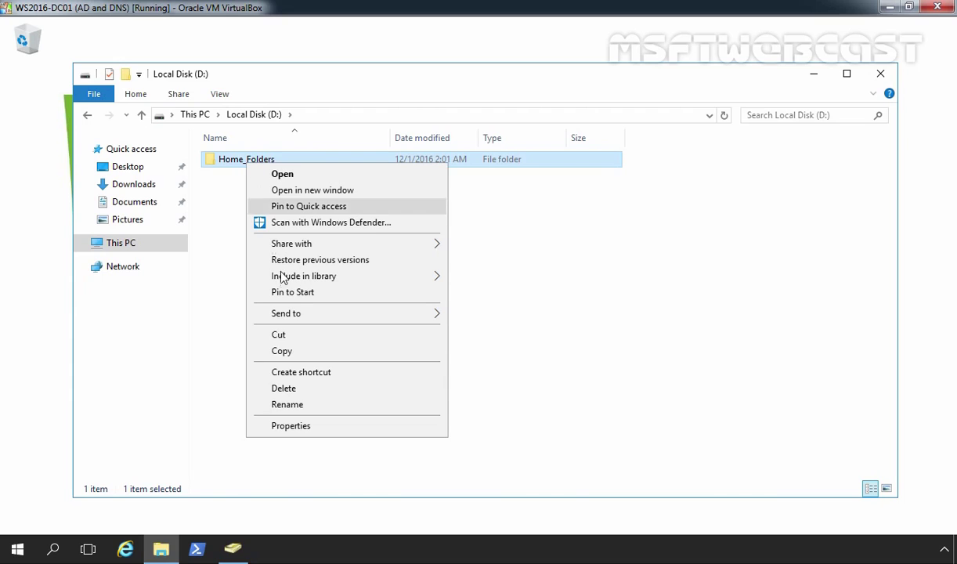
click(287, 428)
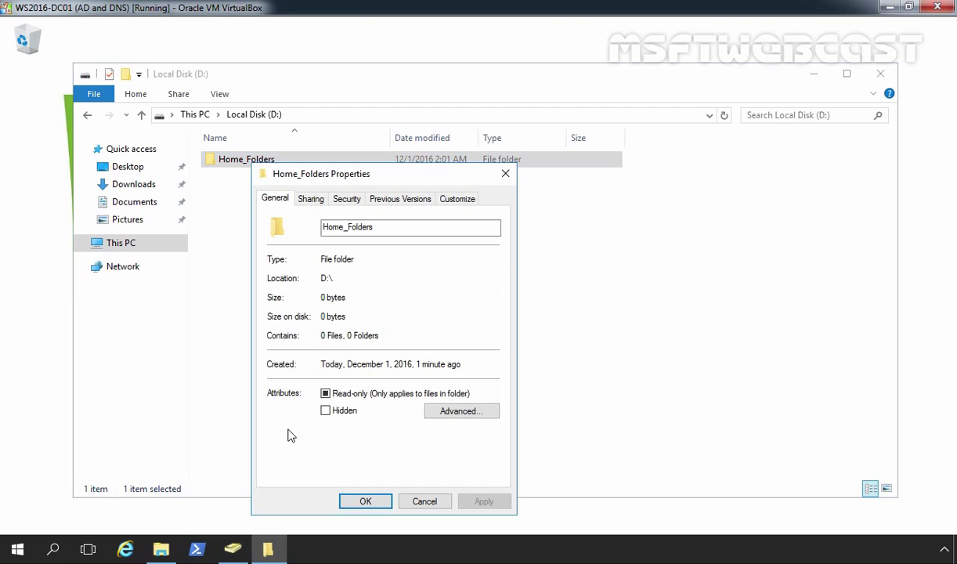
click(304, 193)
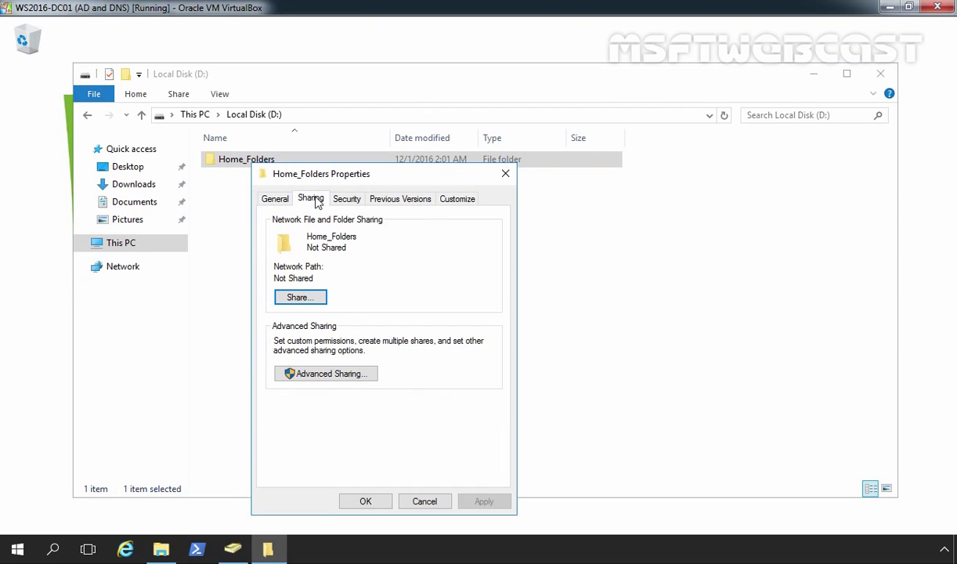
click(324, 375)
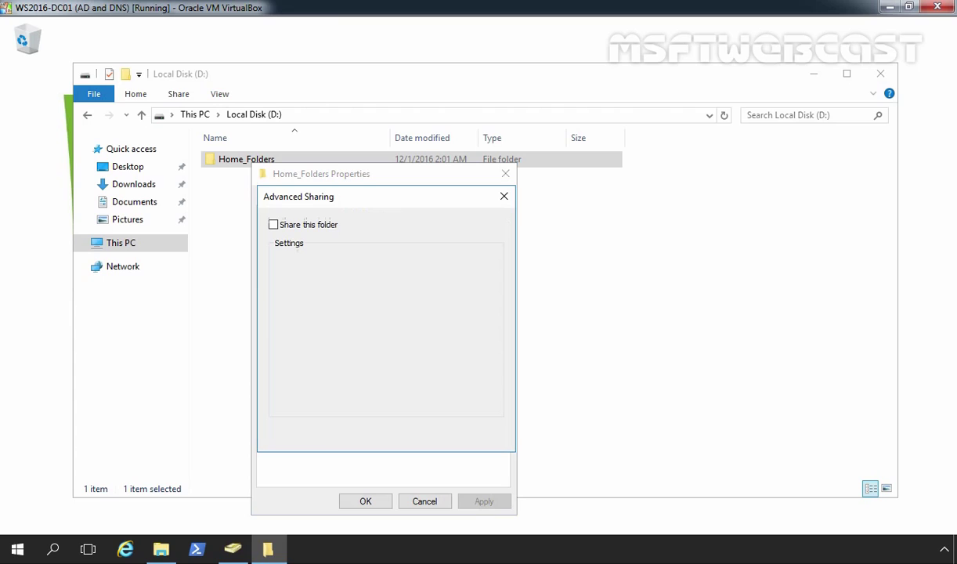
click(273, 226)
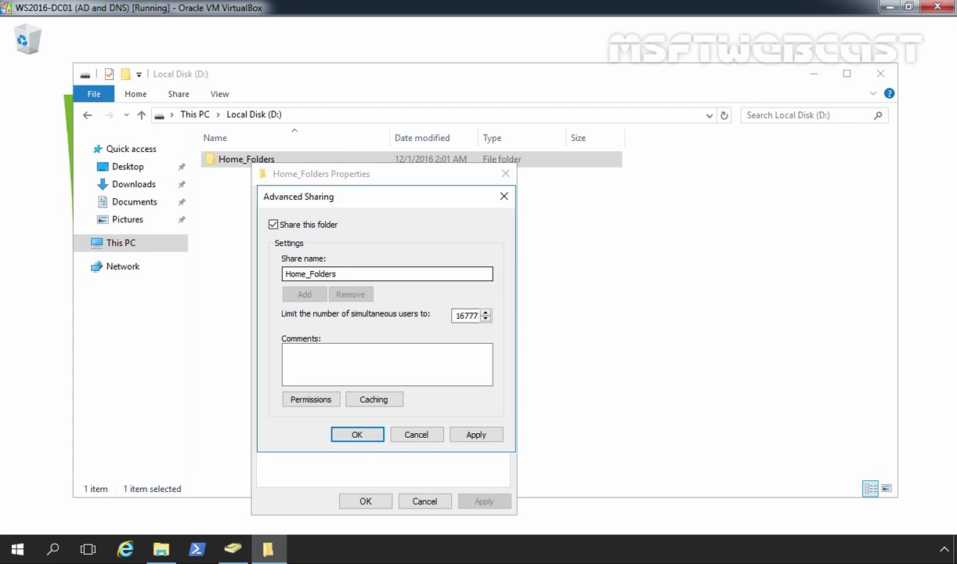
click(352, 276)
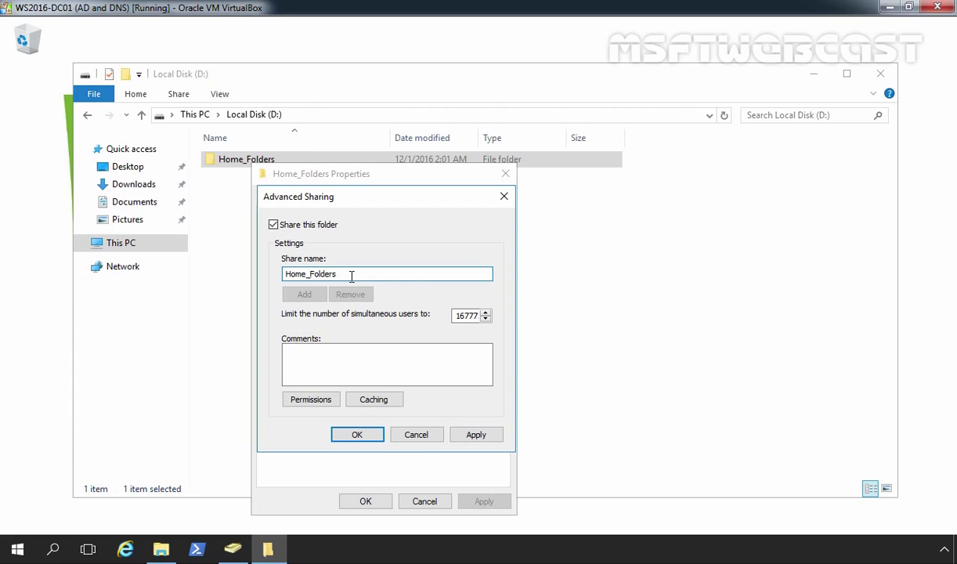
text($)
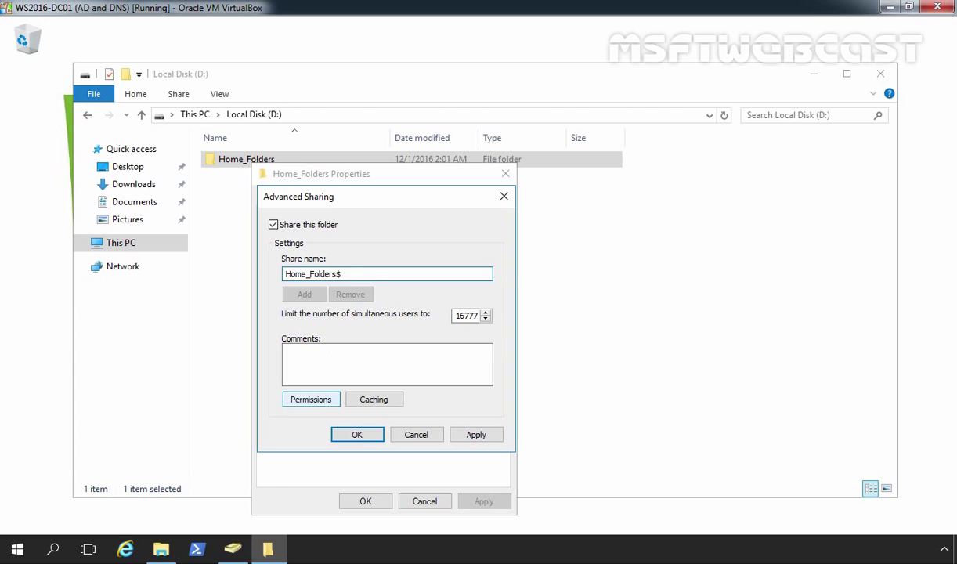
Grant Everyone Full Control on the Home_Folders$ share and apply the sharing settings.
click(311, 400)
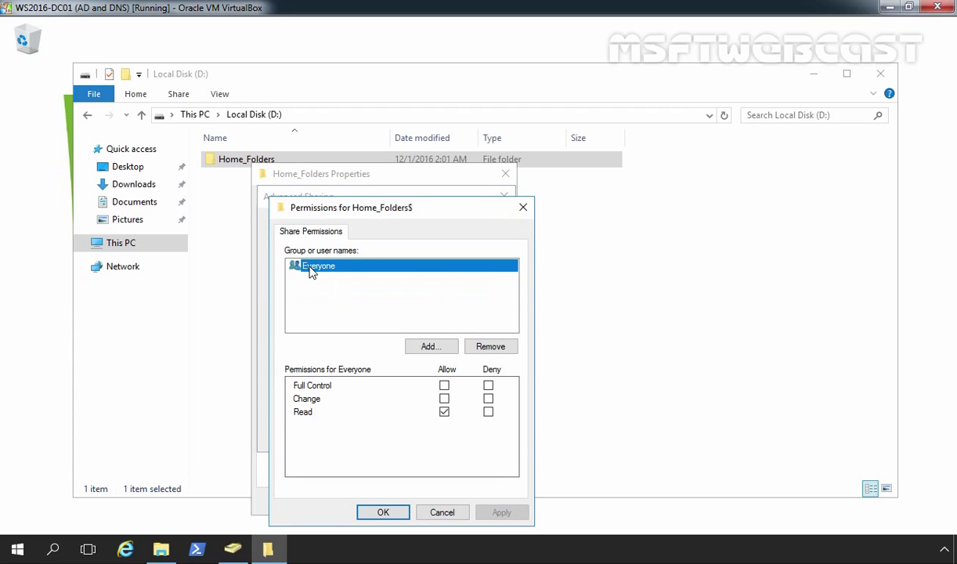
click(444, 385)
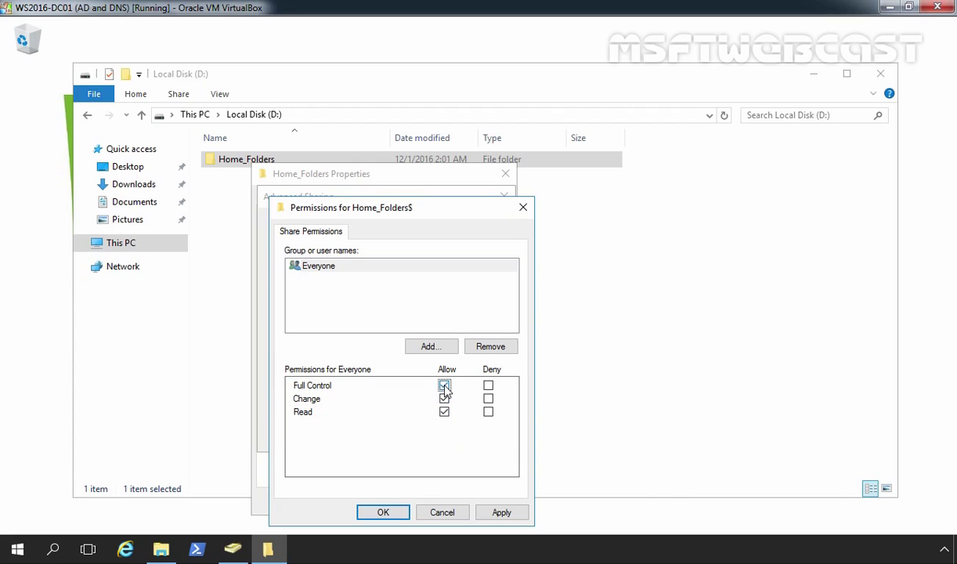
click(502, 512)
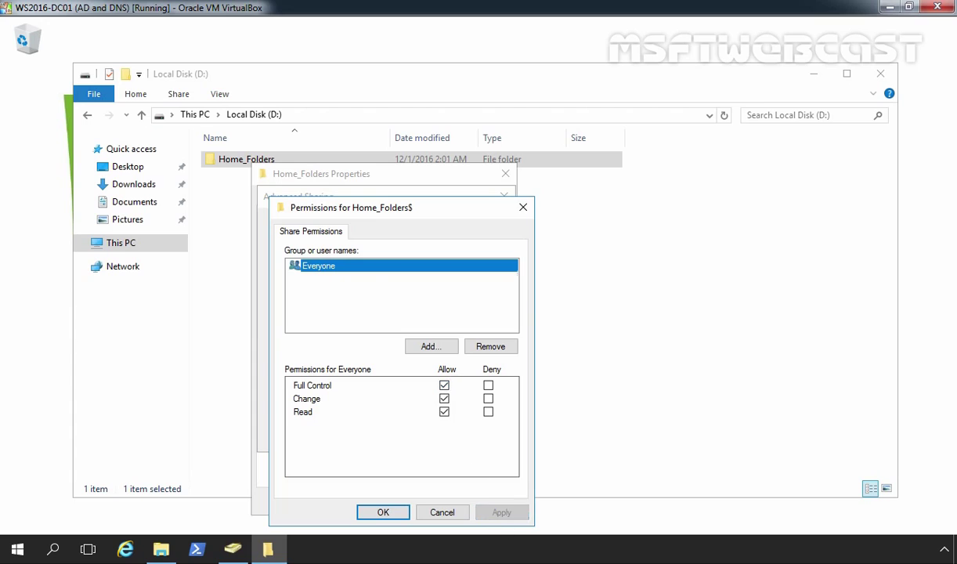
click(383, 512)
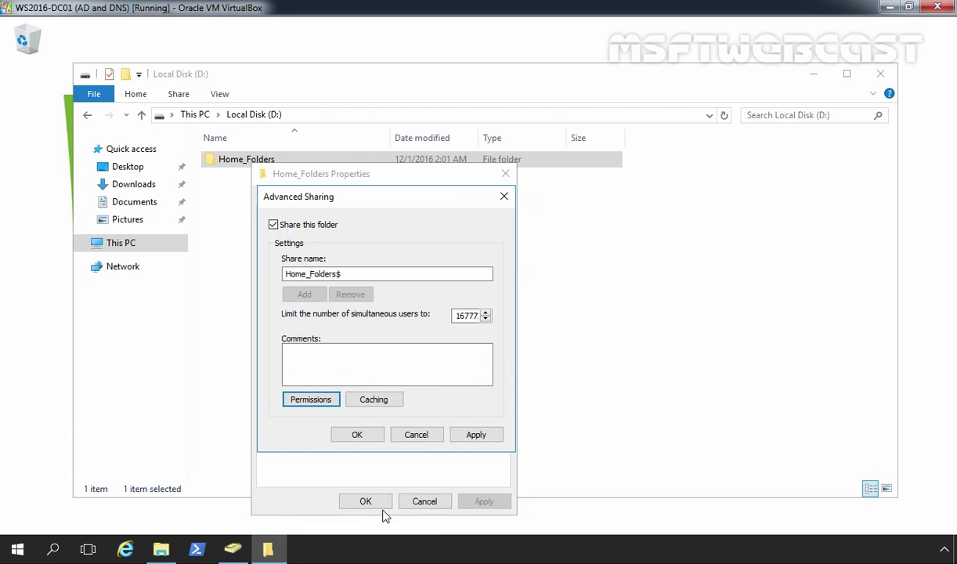
click(324, 359)
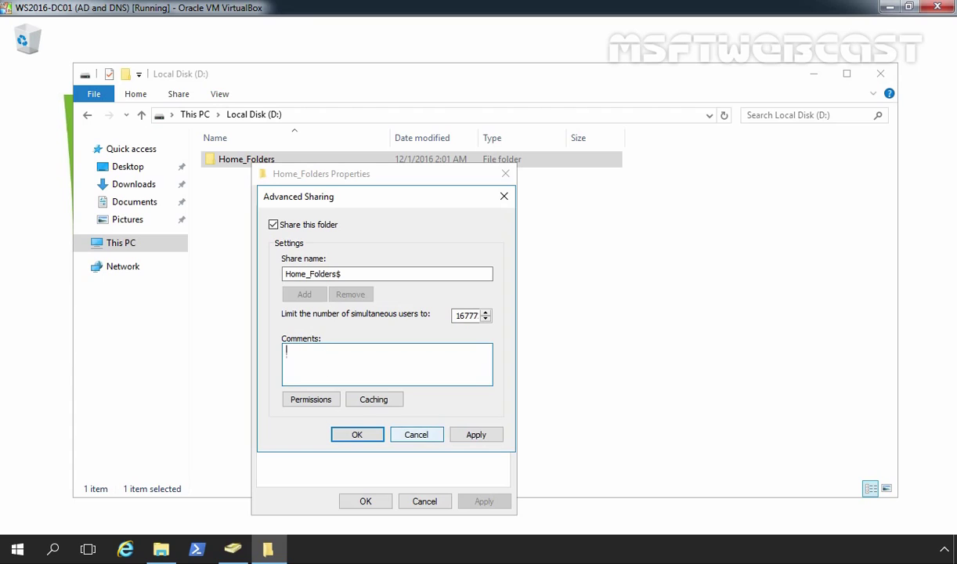
click(473, 436)
click(357, 435)
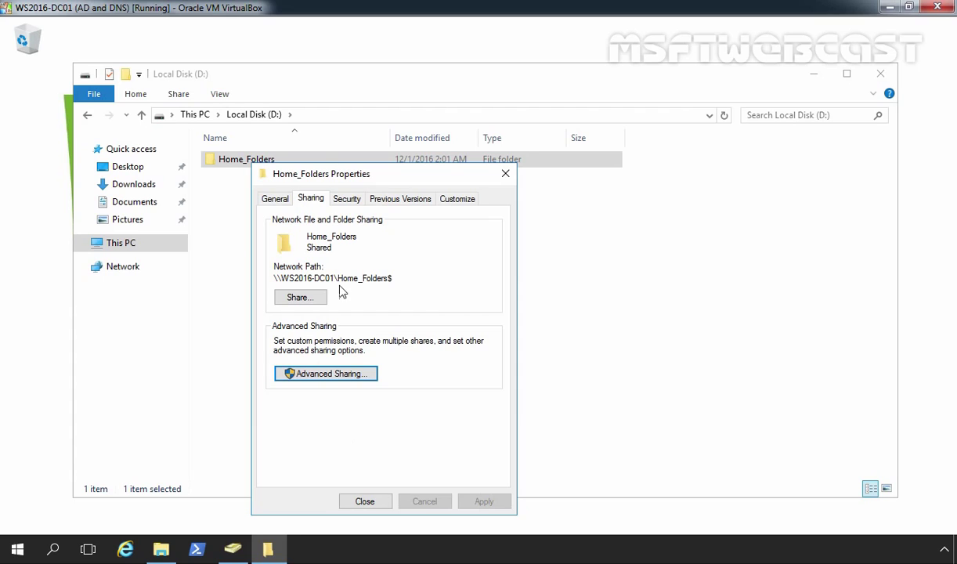
Disable inheritance on Home_Folders, converting inherited permissions into explicit entries.
click(344, 198)
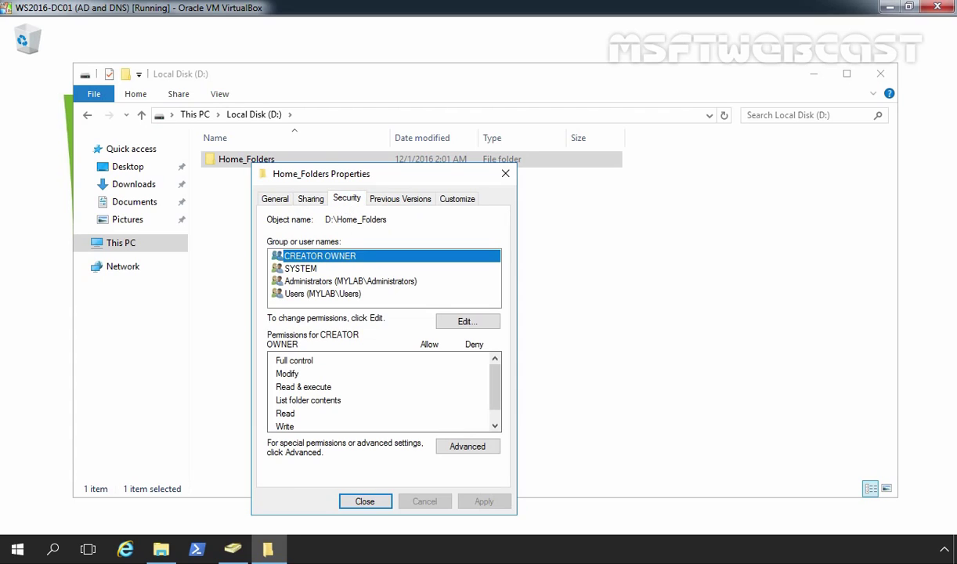
click(467, 447)
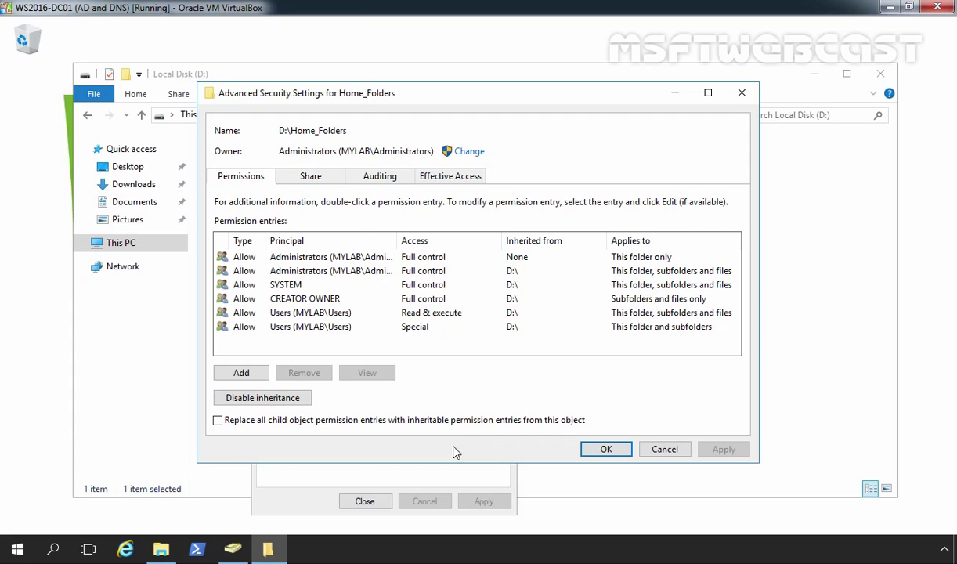
click(396, 312)
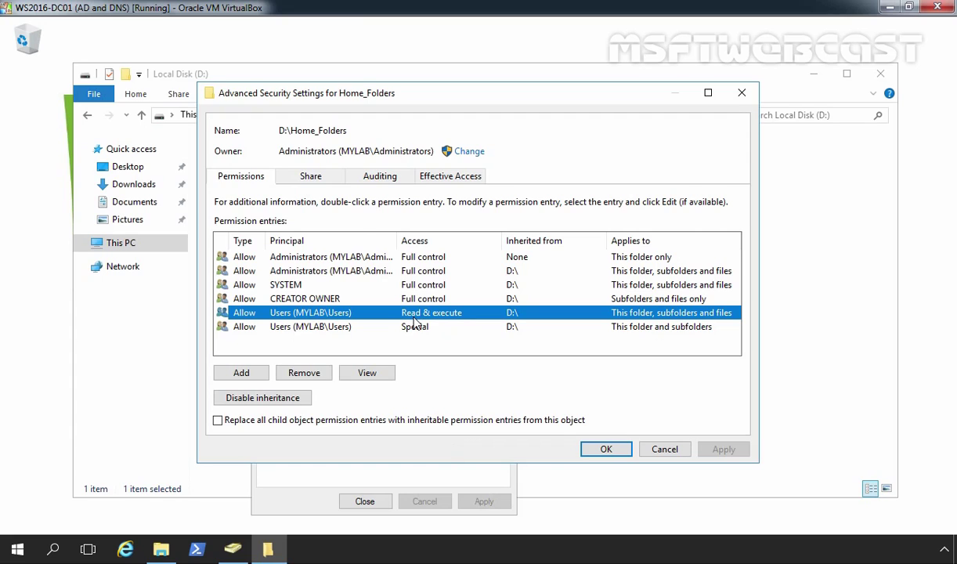
click(417, 329)
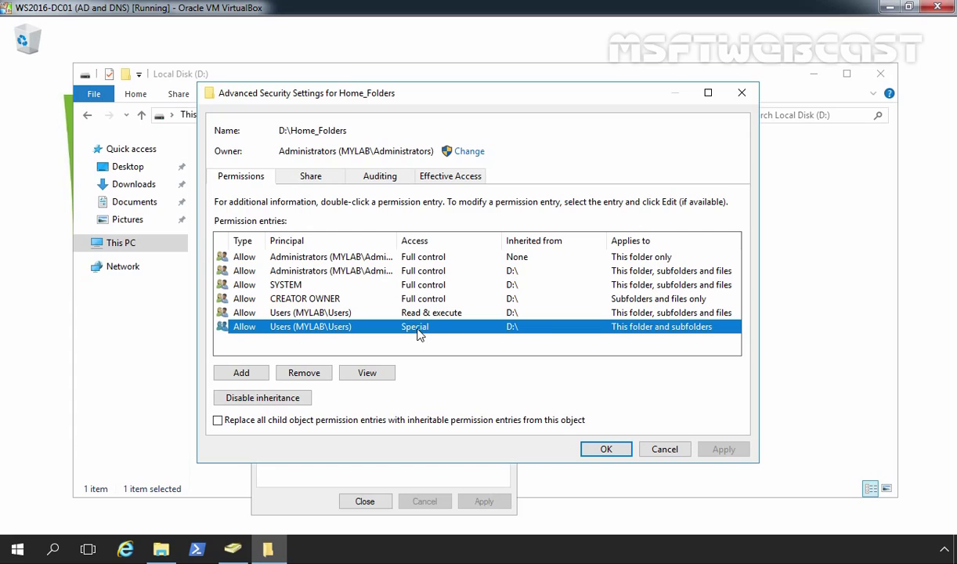
click(262, 399)
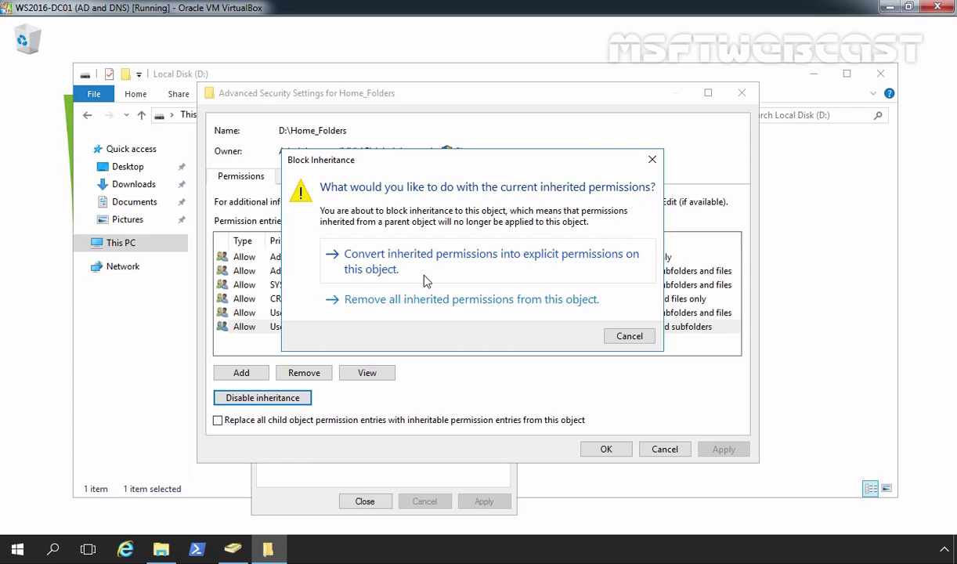
click(425, 278)
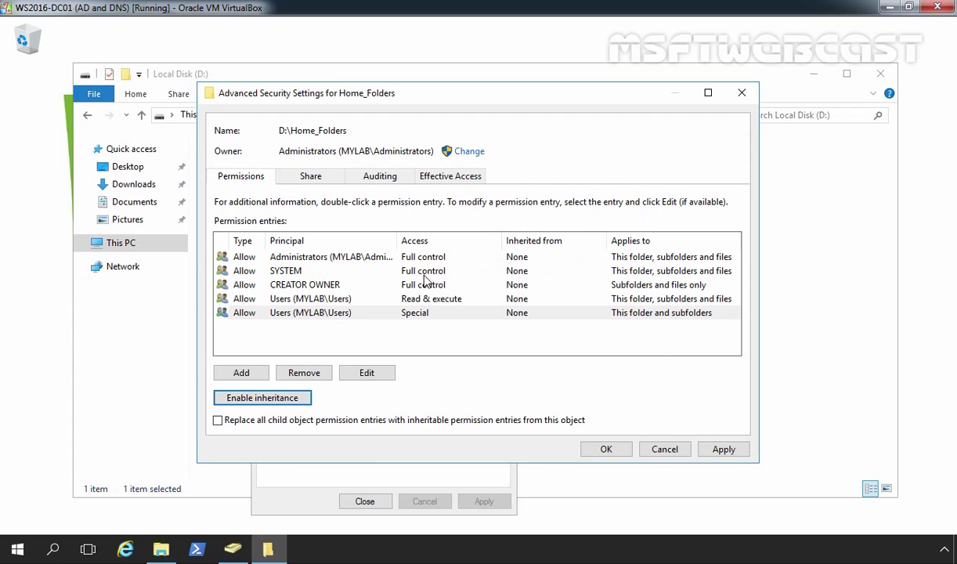
Remove both Users permission entries from Home_Folders and apply the changes.
click(322, 300)
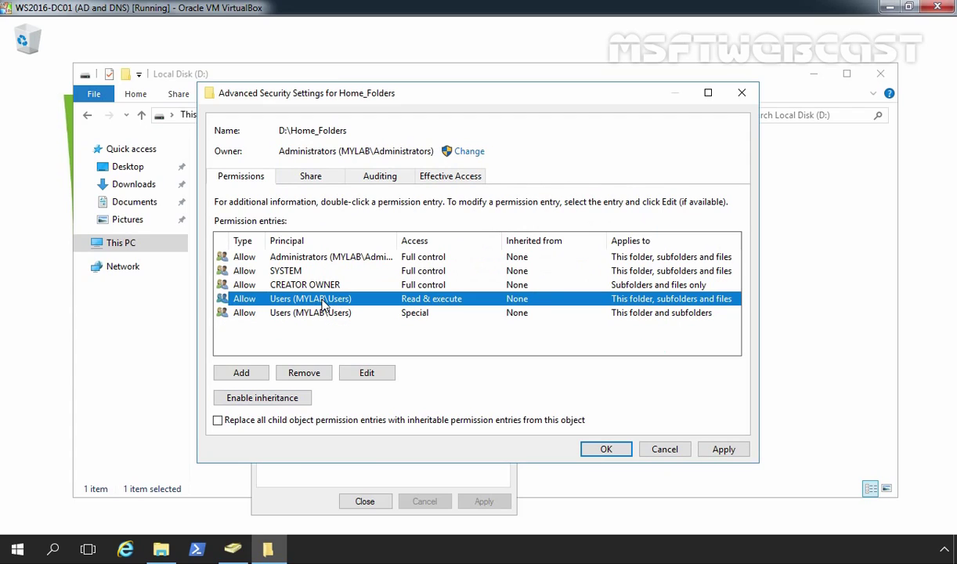
click(296, 368)
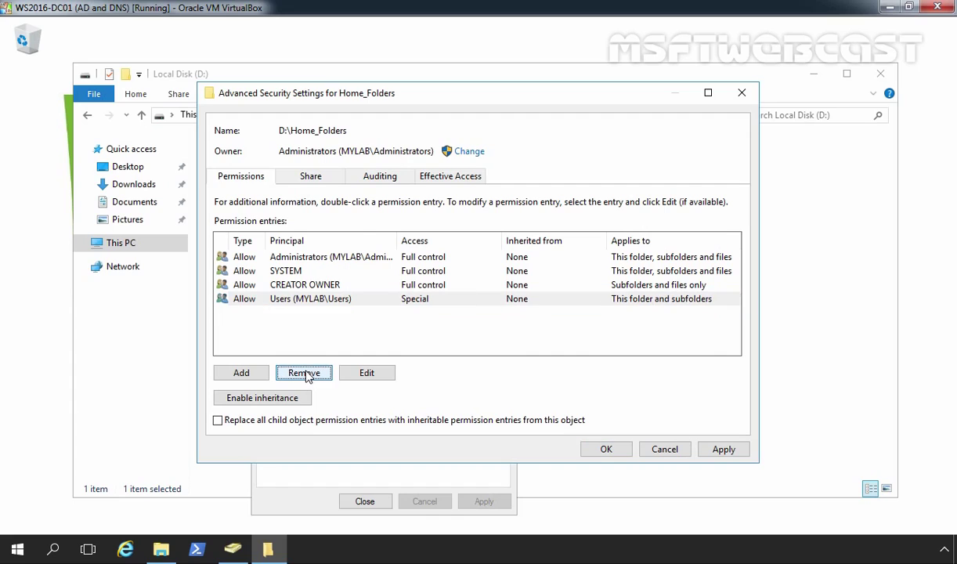
click(312, 302)
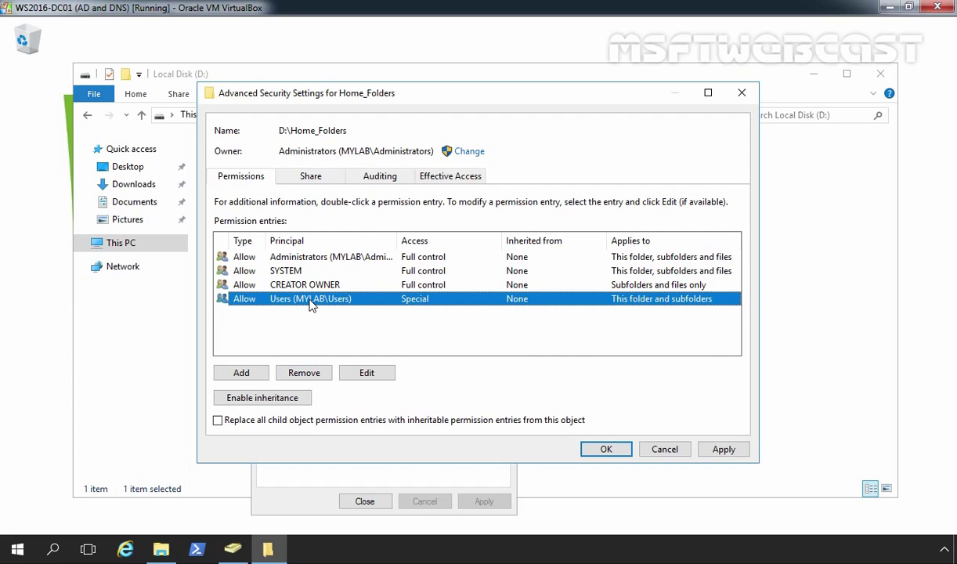
click(306, 373)
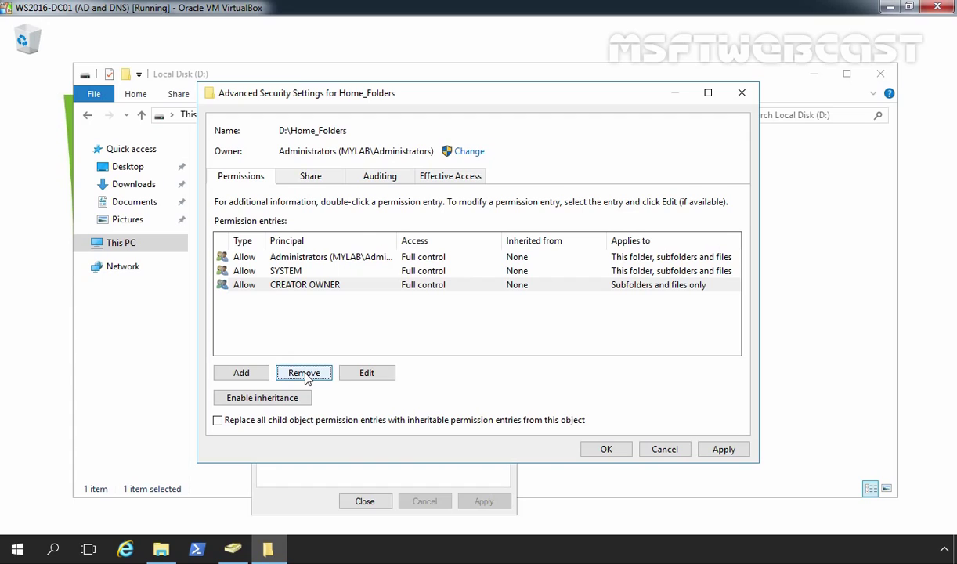
click(724, 449)
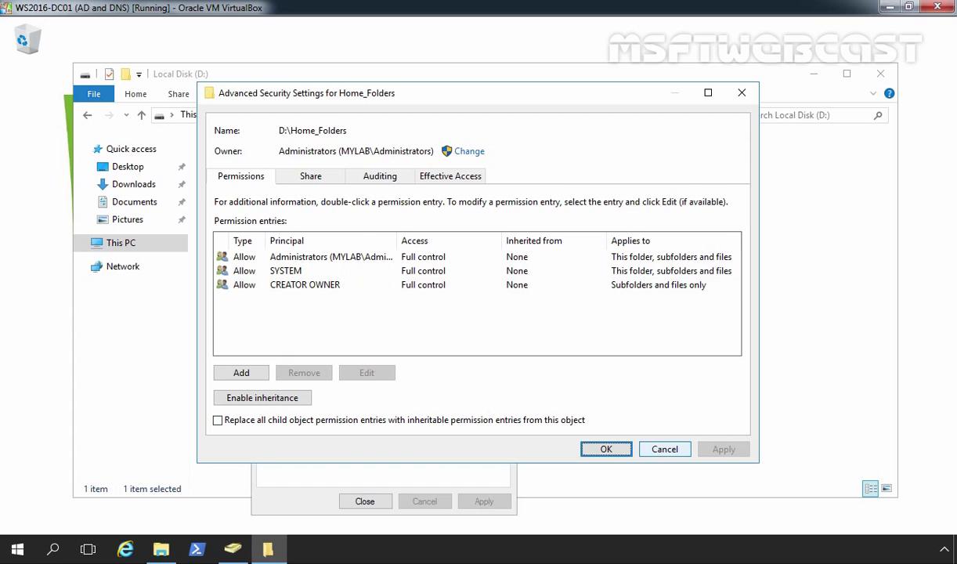
click(606, 449)
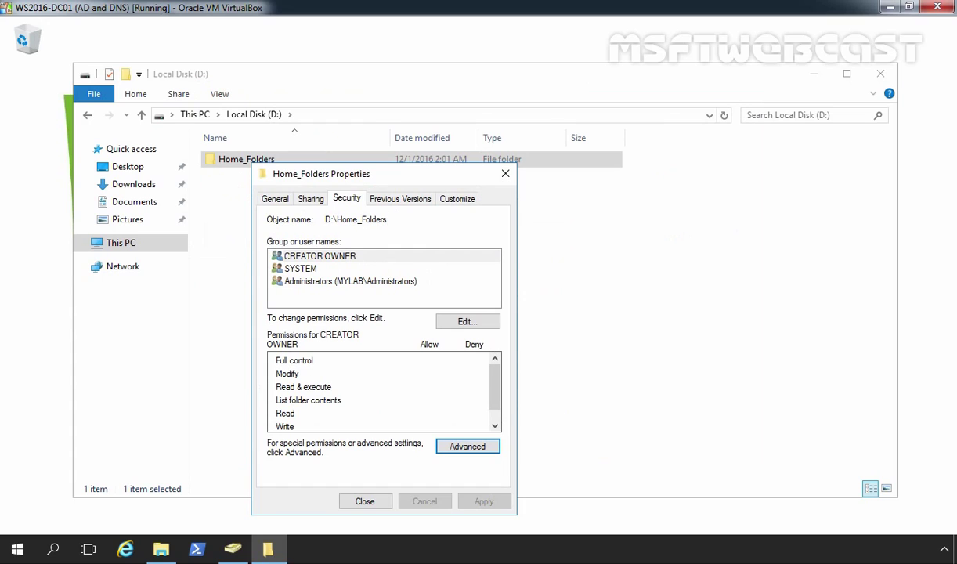
Copy the Home_Folders$ network path, close the properties and minimize File Explorer.
click(310, 199)
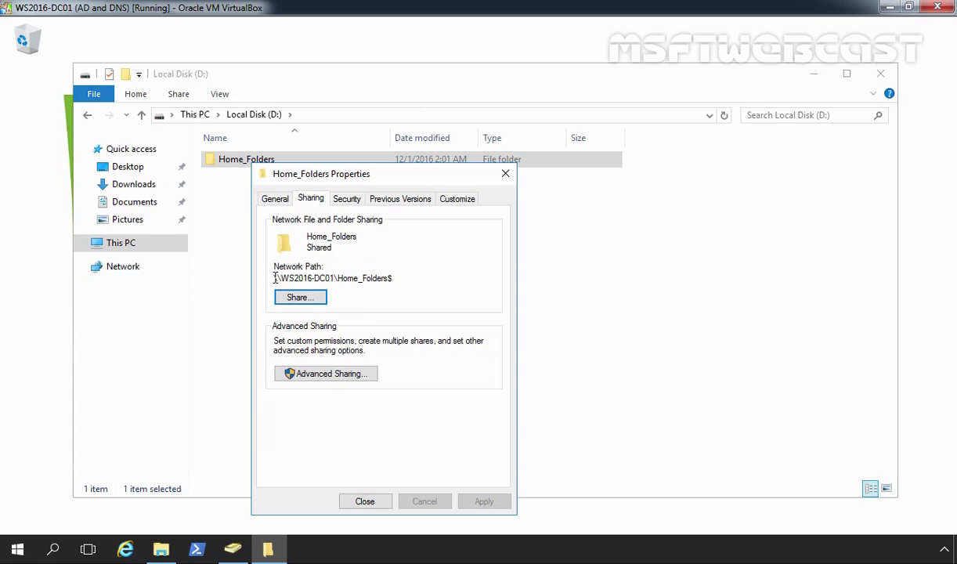
drag(275, 278, 375, 274)
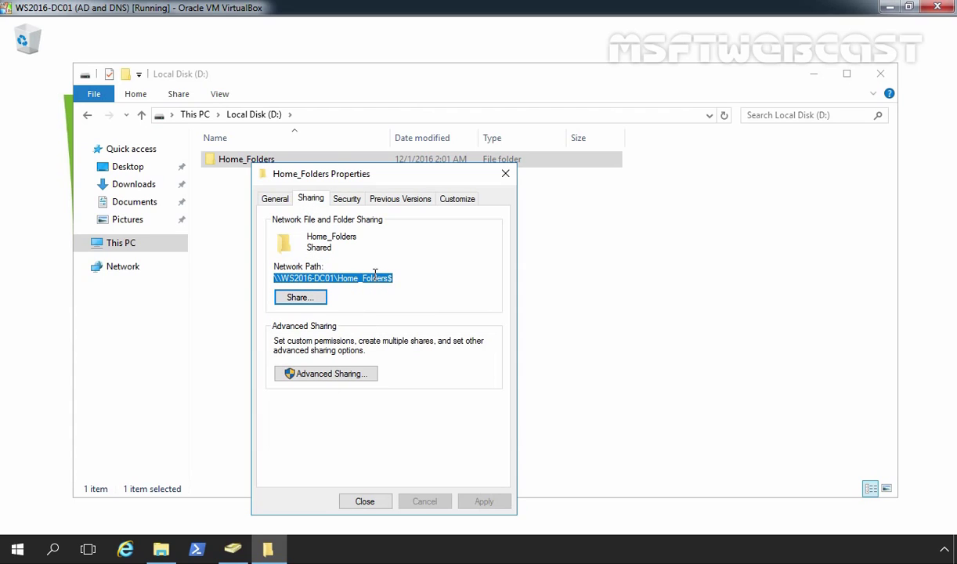
right_click(375, 274)
click(391, 315)
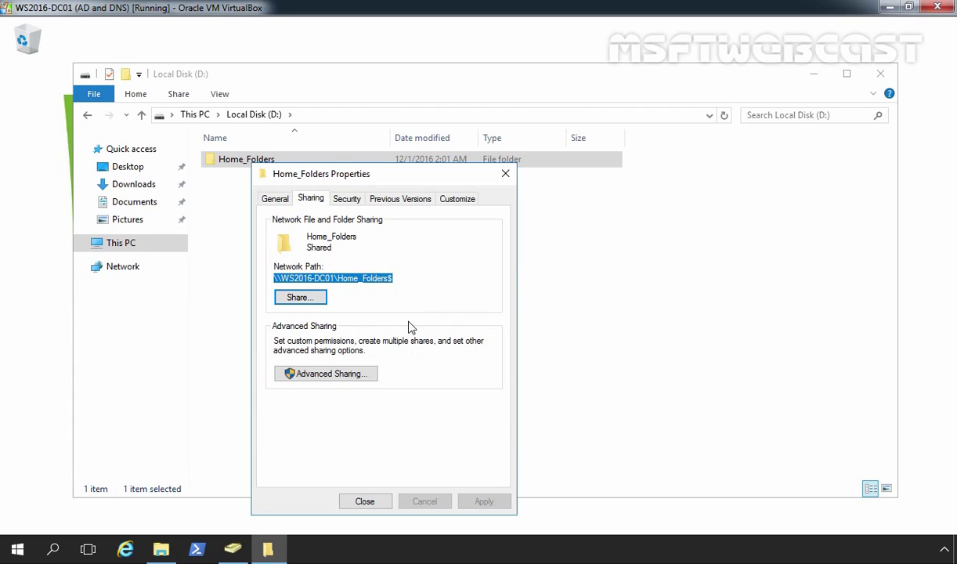
click(380, 502)
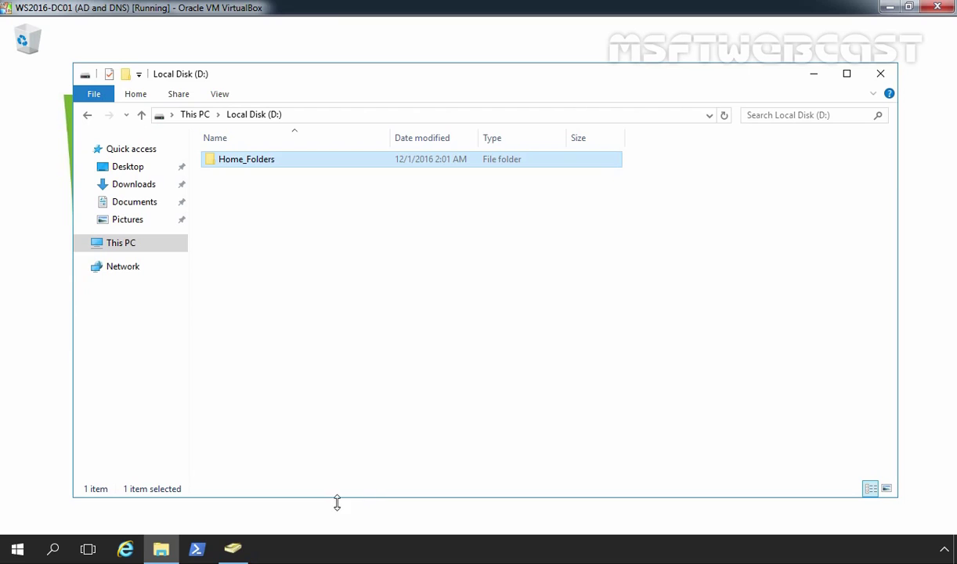
click(161, 549)
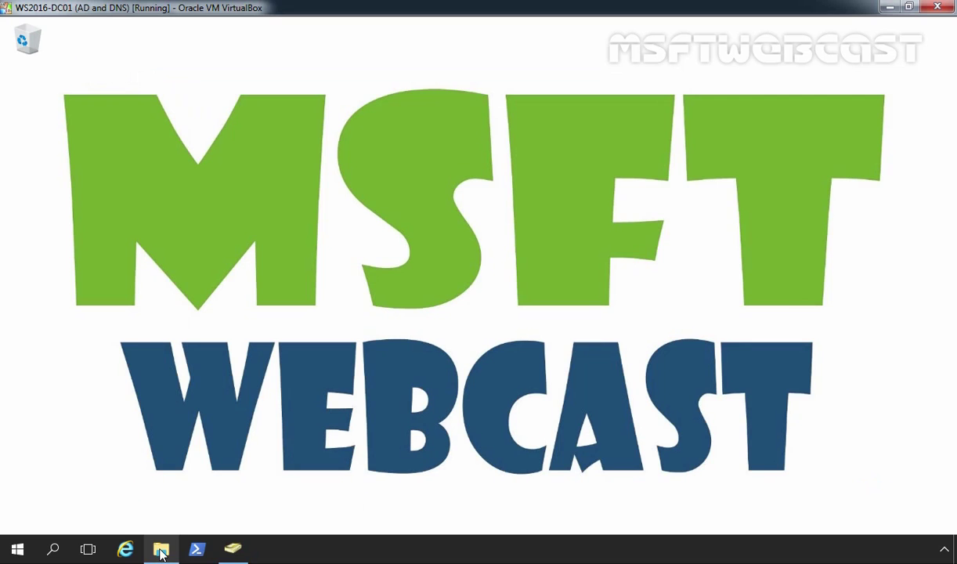
Select Test User1 through Test User5 in OU1 and open their shared Profile properties.
click(238, 553)
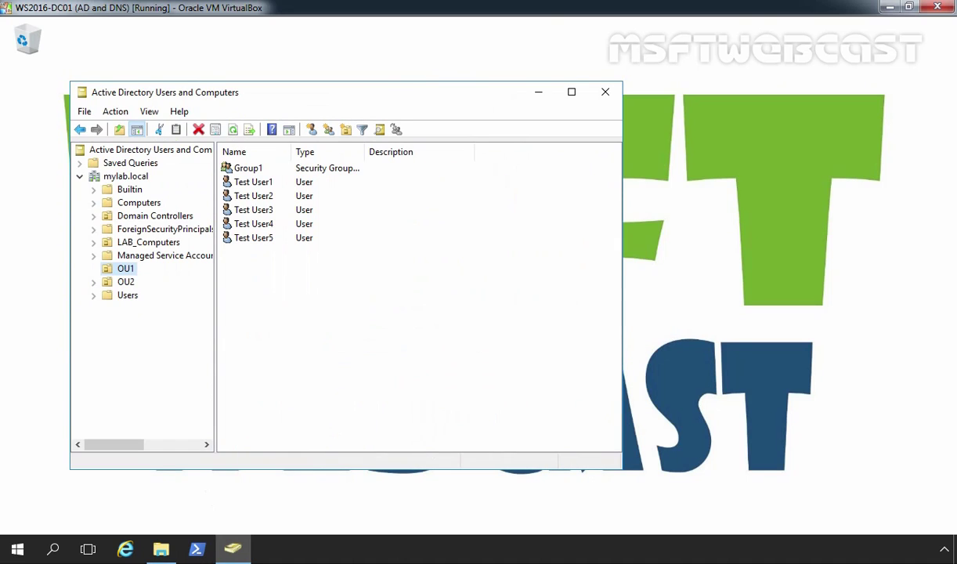
drag(305, 293, 248, 187)
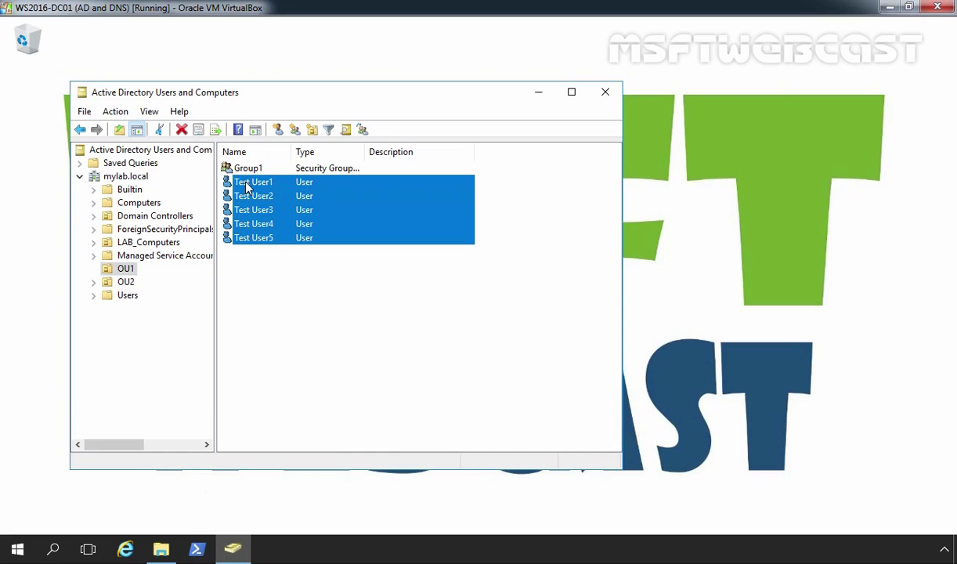
right_click(256, 245)
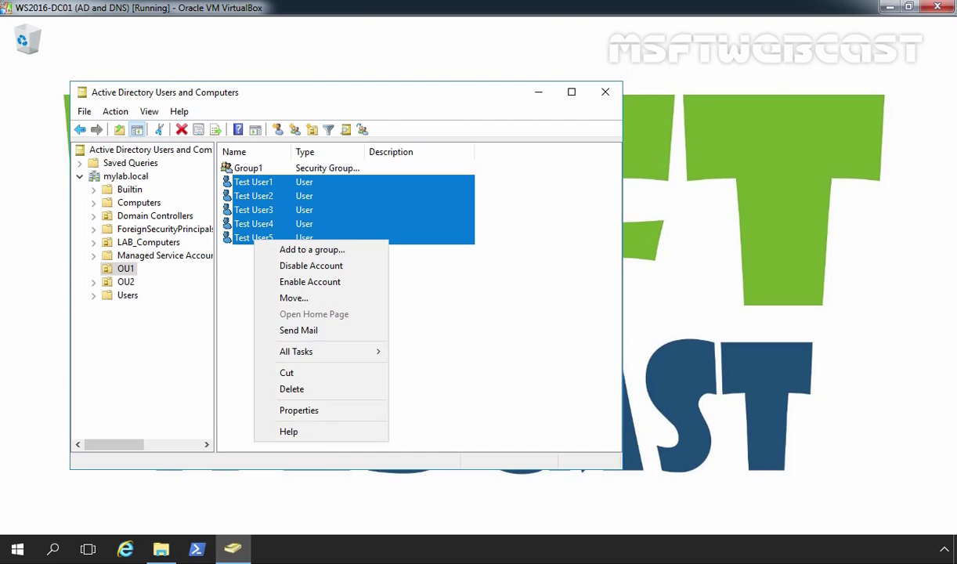
click(292, 413)
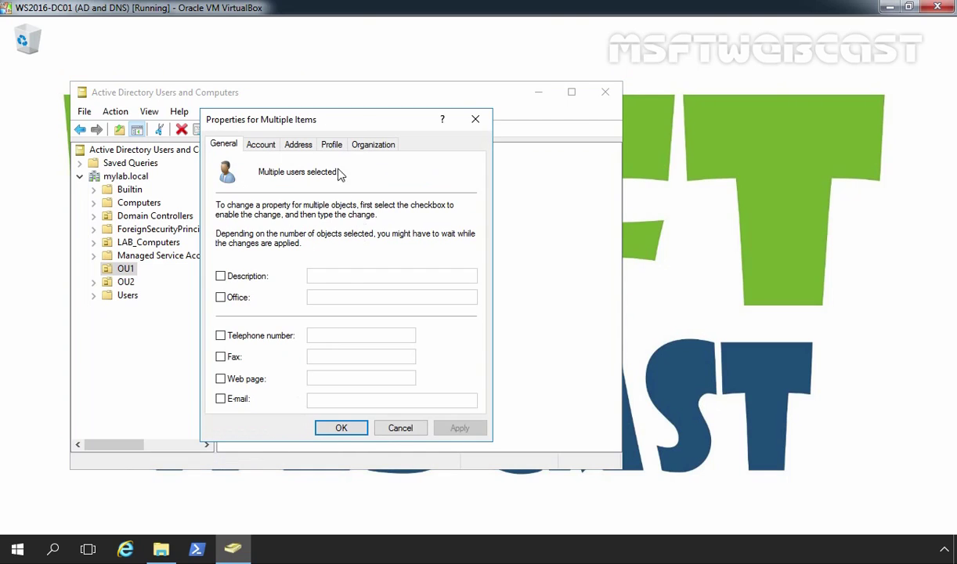
click(333, 146)
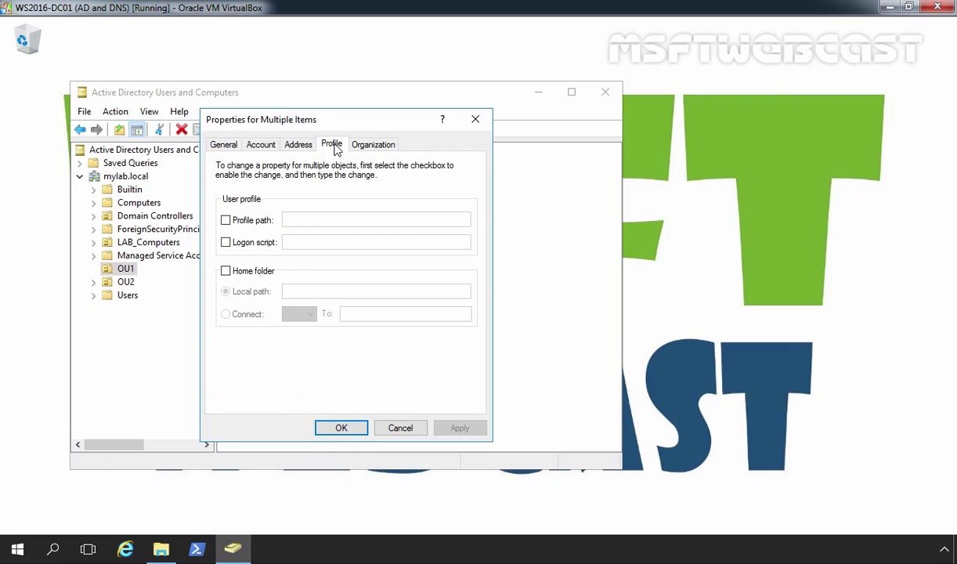
Connect home folder H: to \\WS2016-DC01\Home_Folders$\%username% and apply it to all five users.
click(226, 272)
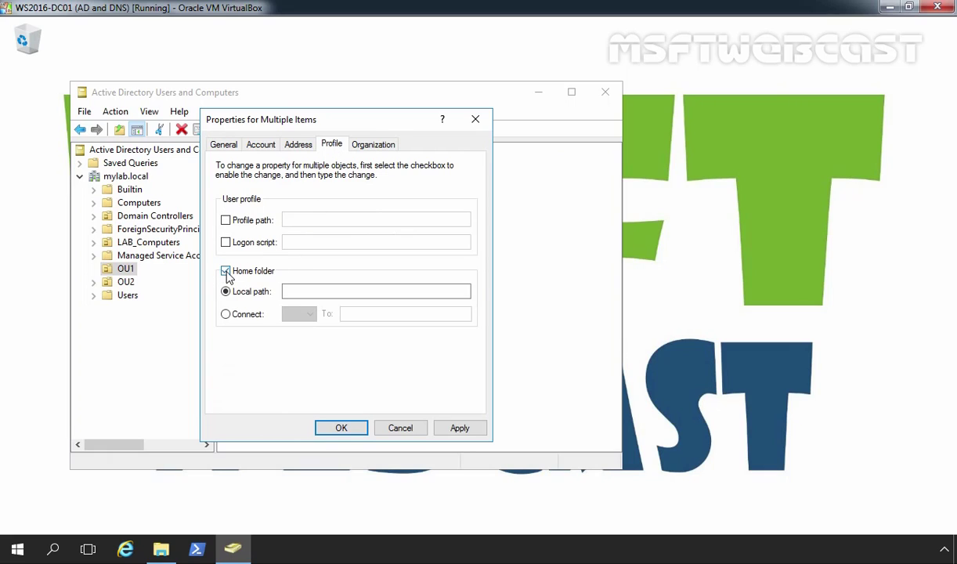
click(226, 314)
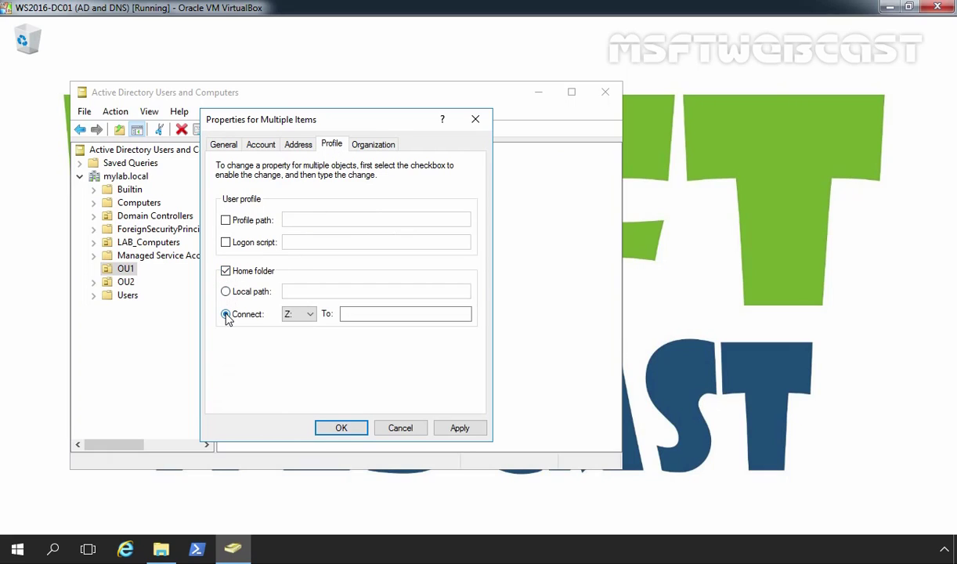
click(311, 315)
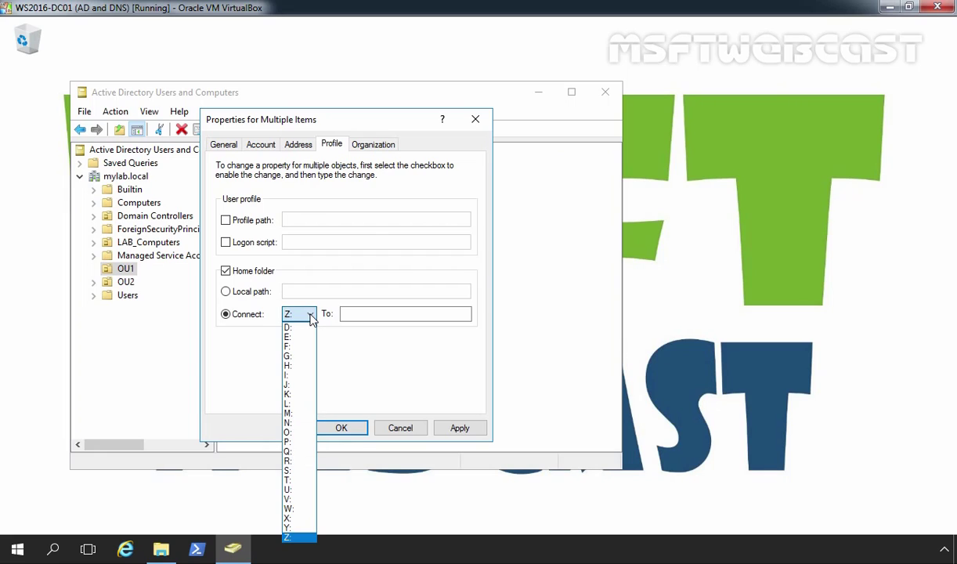
click(298, 366)
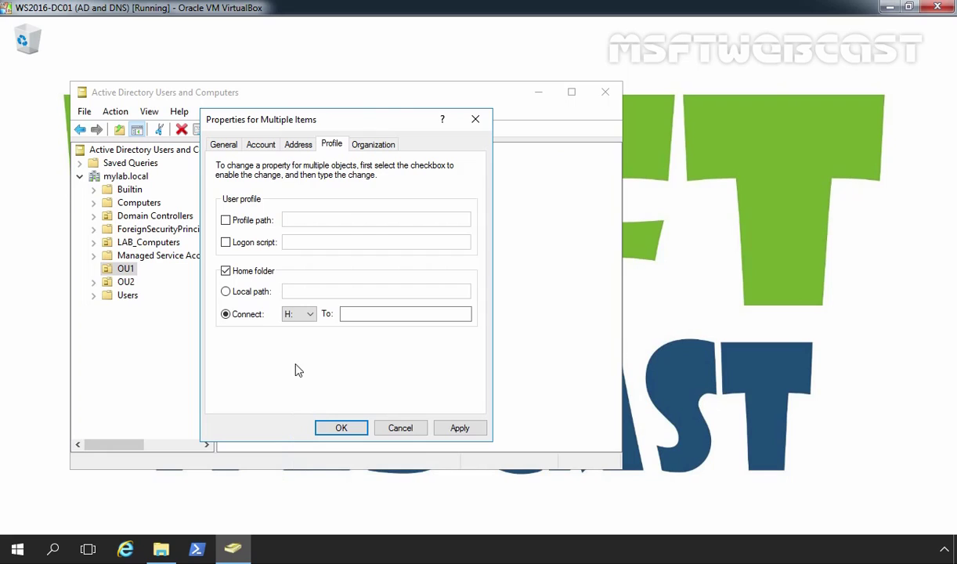
click(371, 313)
right_click(369, 313)
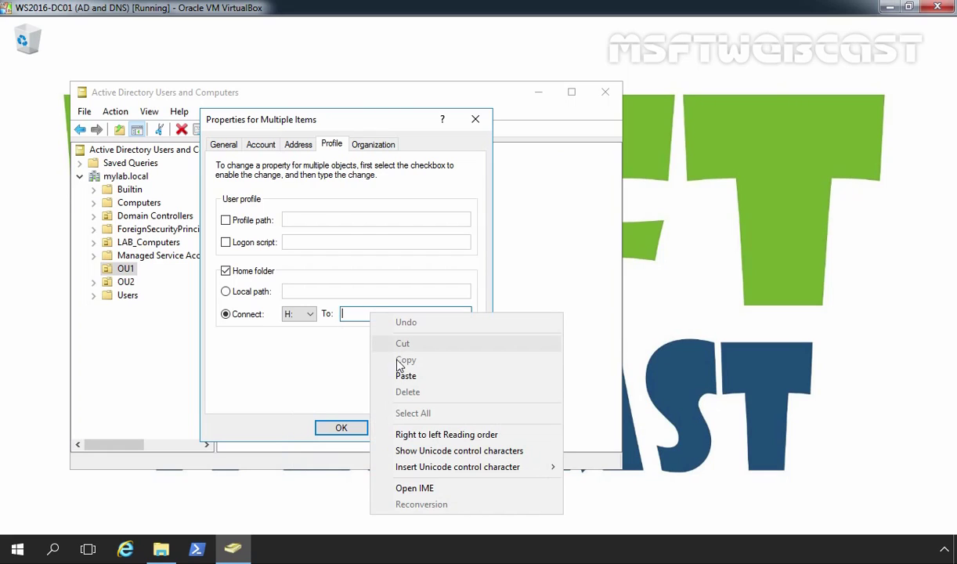
click(403, 377)
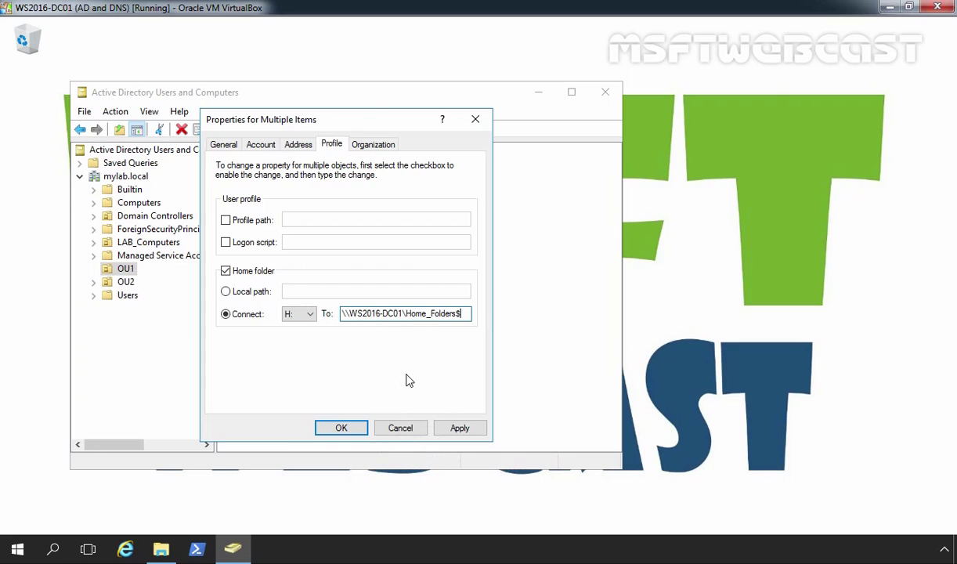
text(\%user)
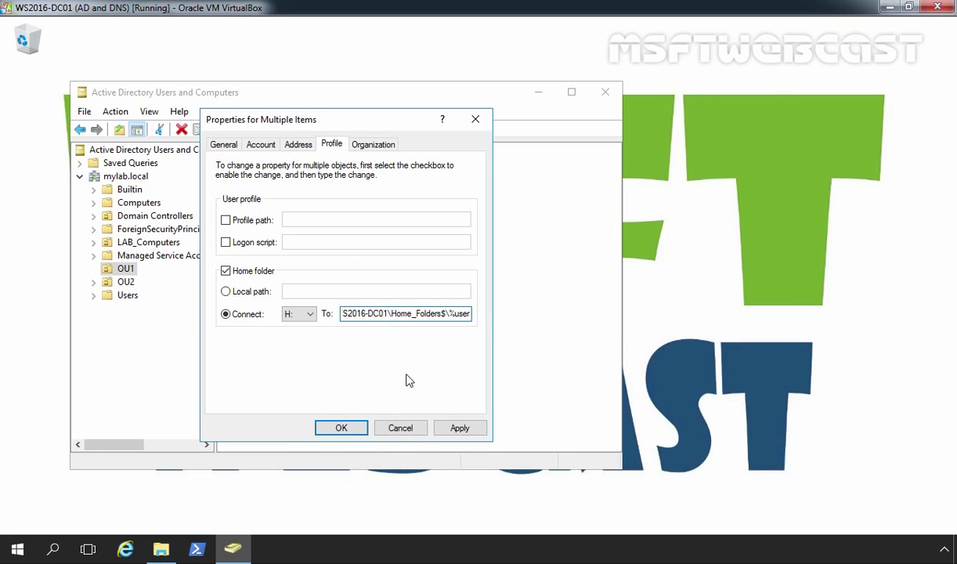
text(name%)
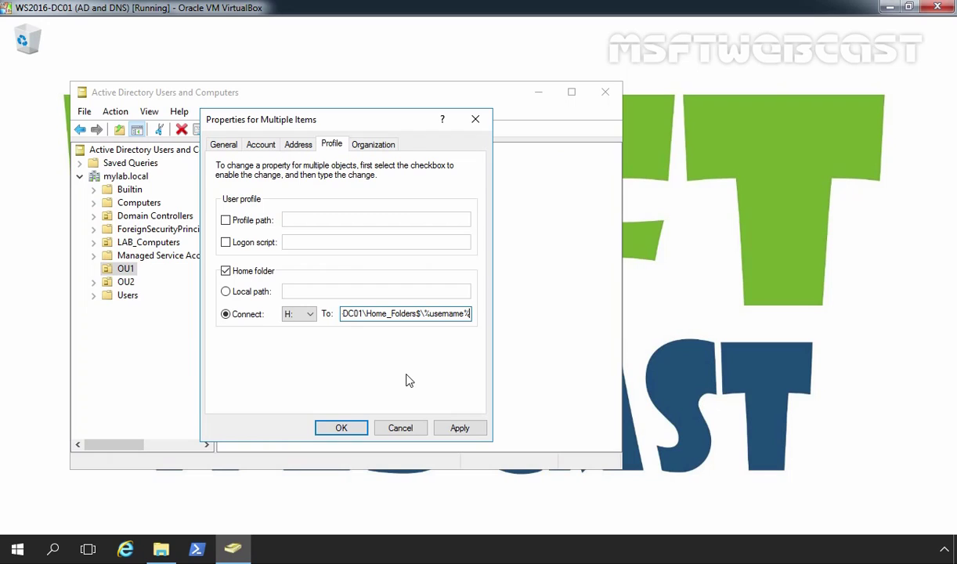
click(458, 427)
click(336, 427)
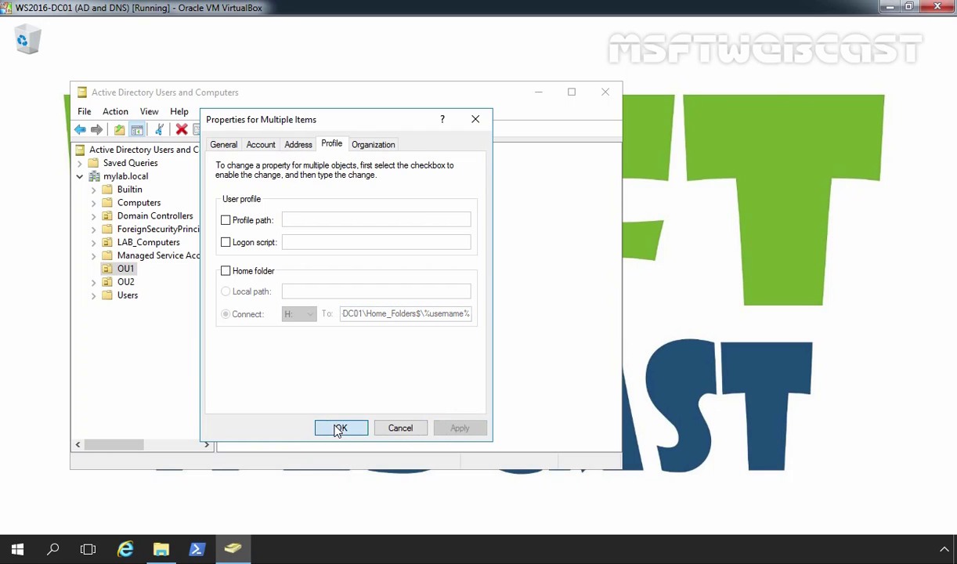
Open Test User1's Profile tab and append \user1 to the H: home folder path.
click(273, 333)
click(250, 183)
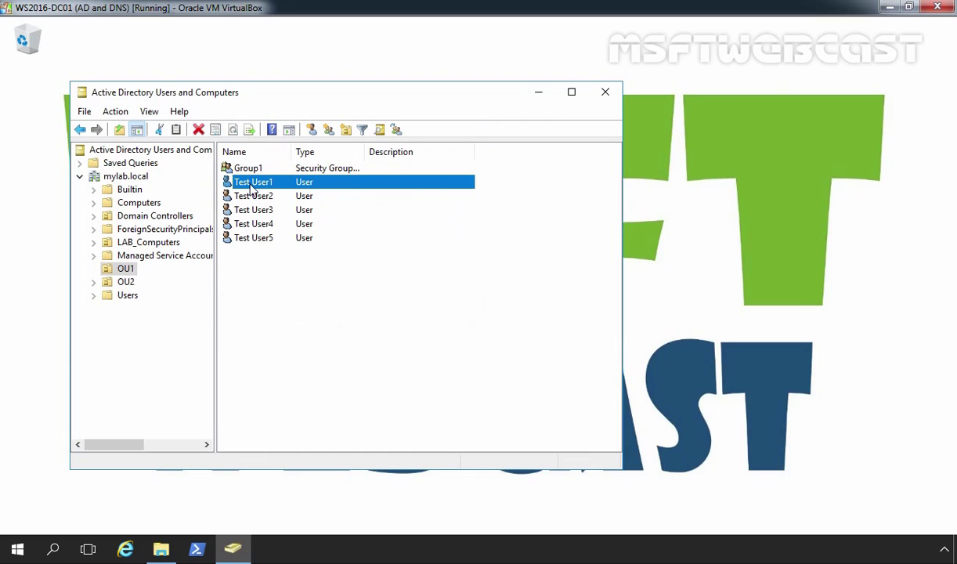
double_click(248, 183)
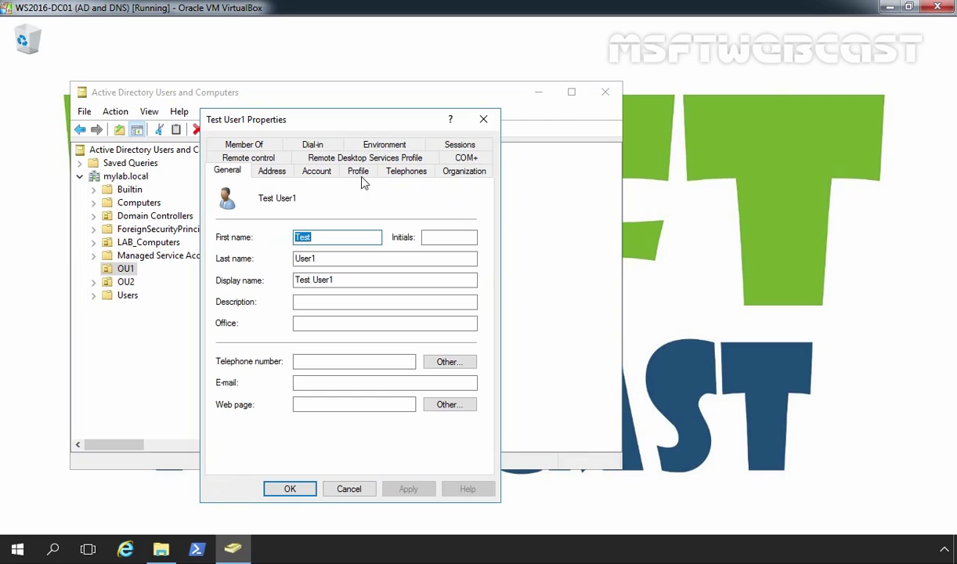
click(362, 174)
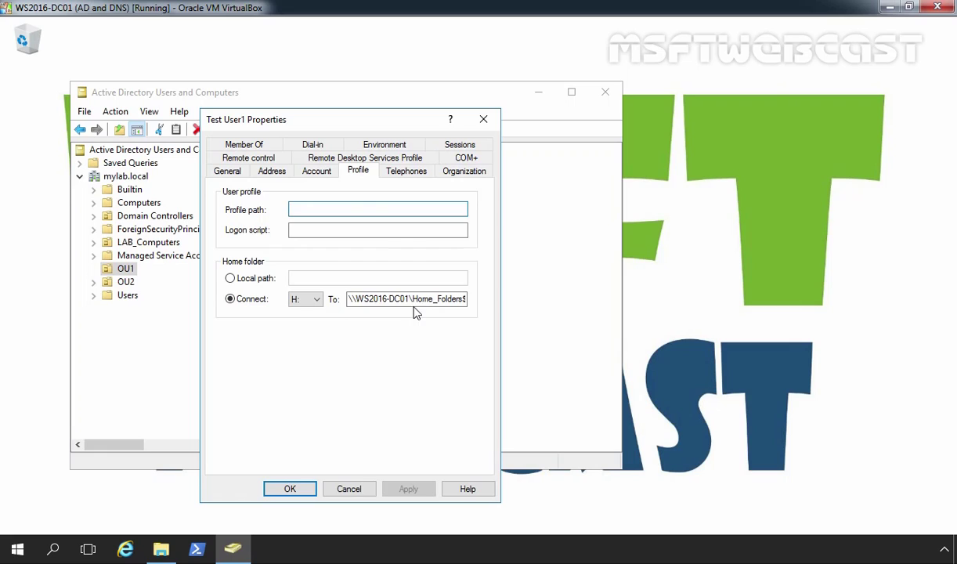
click(450, 302)
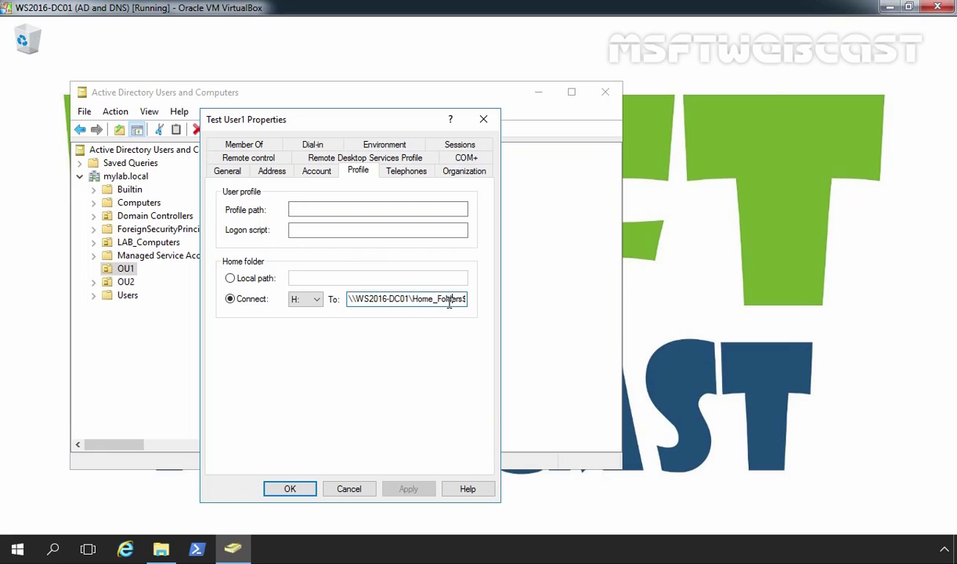
text(\user1)
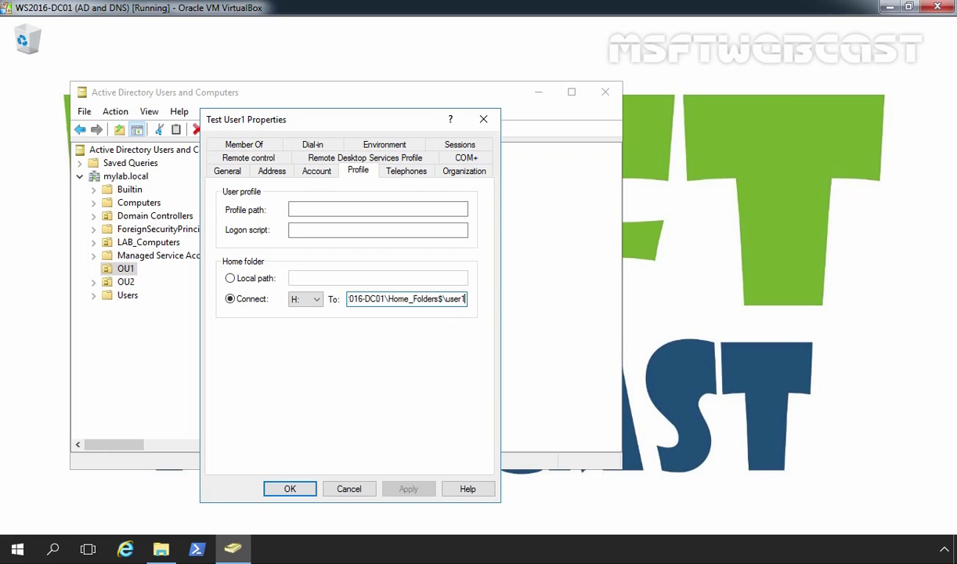
Save Test User1's properties and open D:\Home_Folders in File Explorer.
click(289, 489)
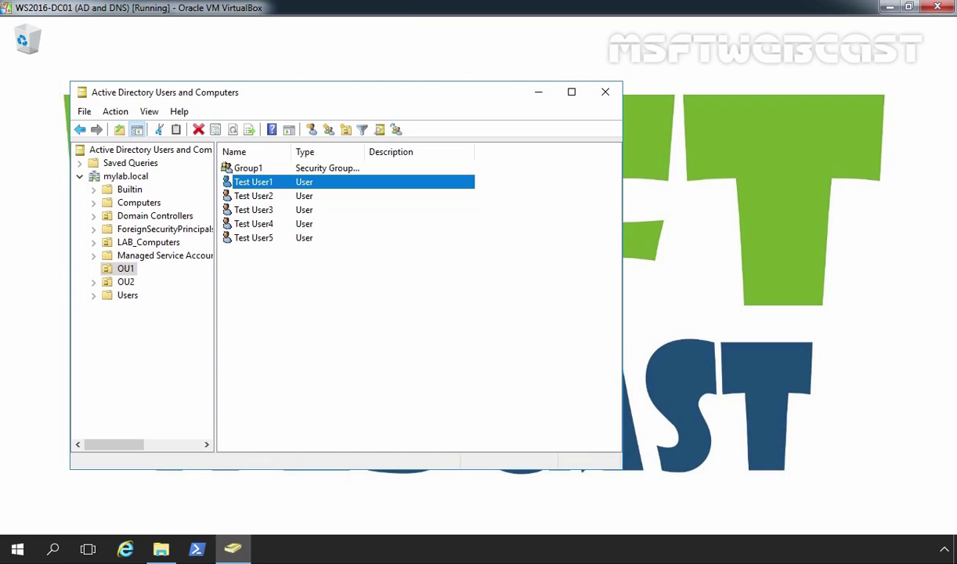
click(160, 548)
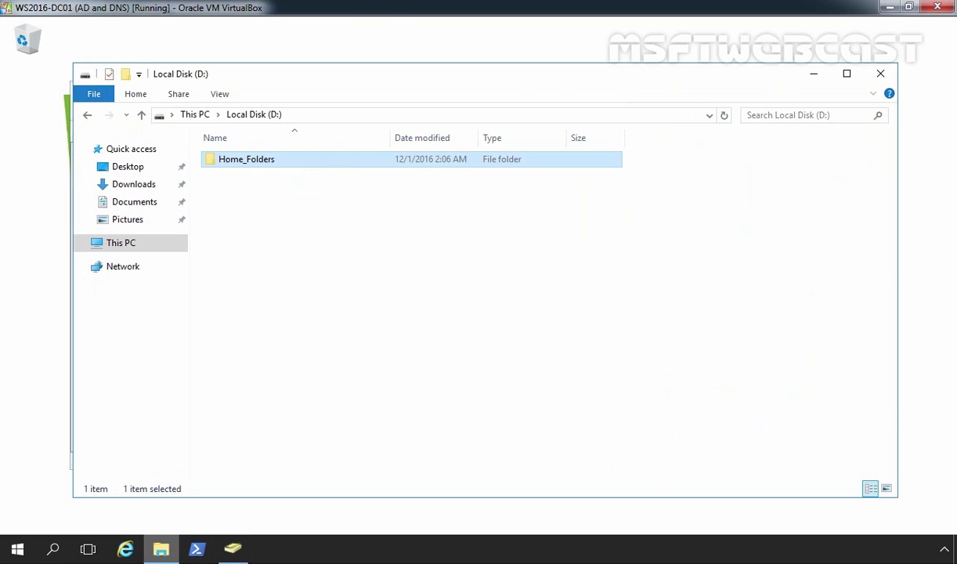
double_click(242, 170)
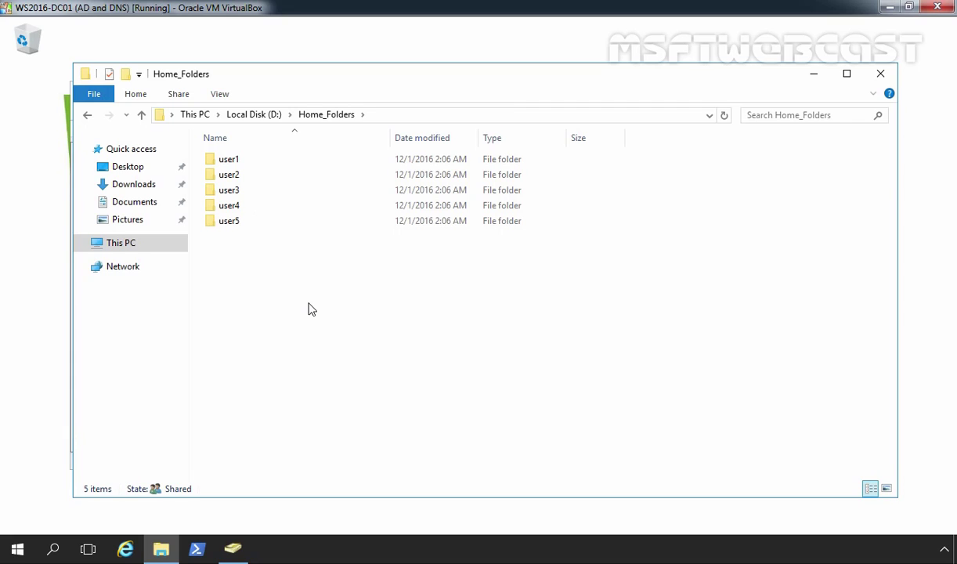
Review Test User1 and Administrators permissions on the user1 folder's Security tab.
click(234, 162)
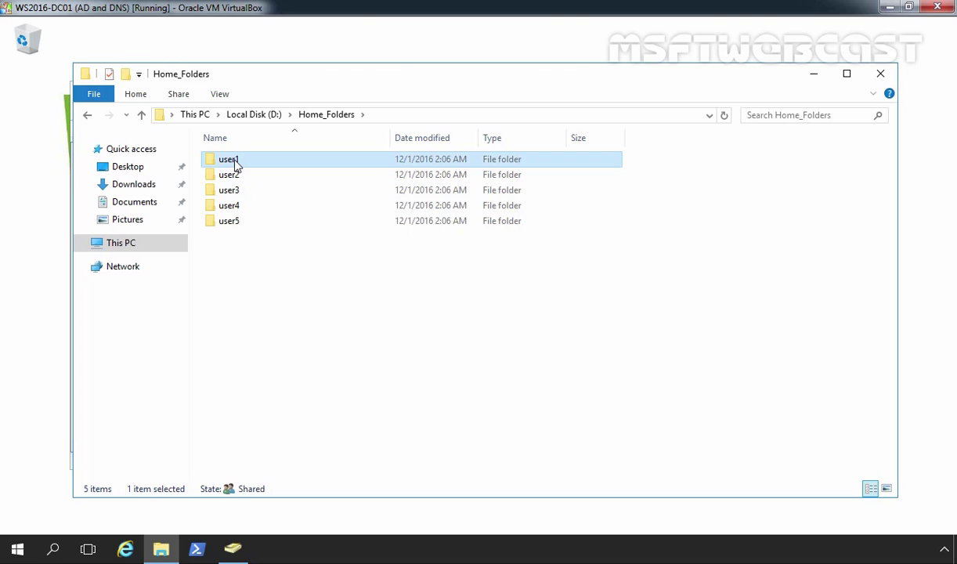
right_click(235, 162)
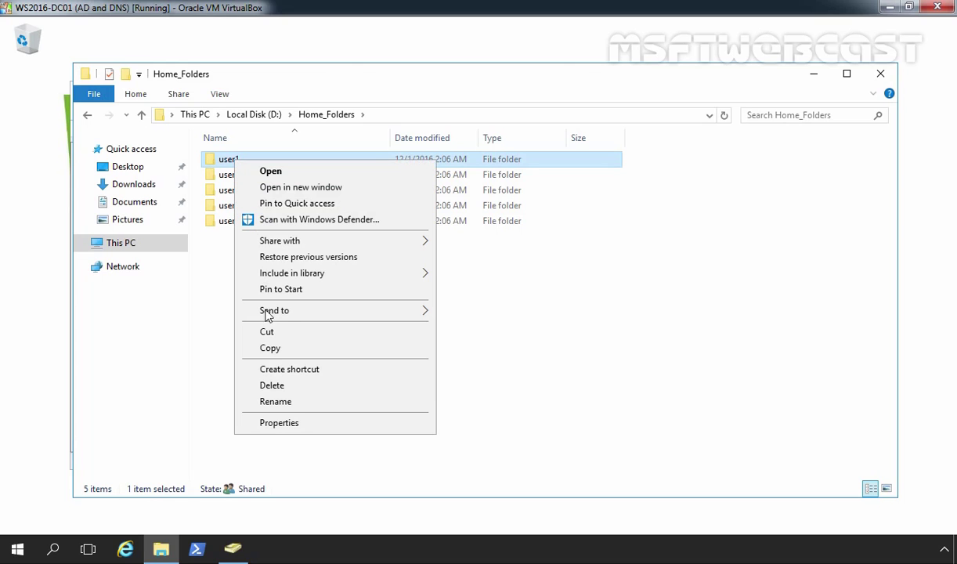
click(276, 423)
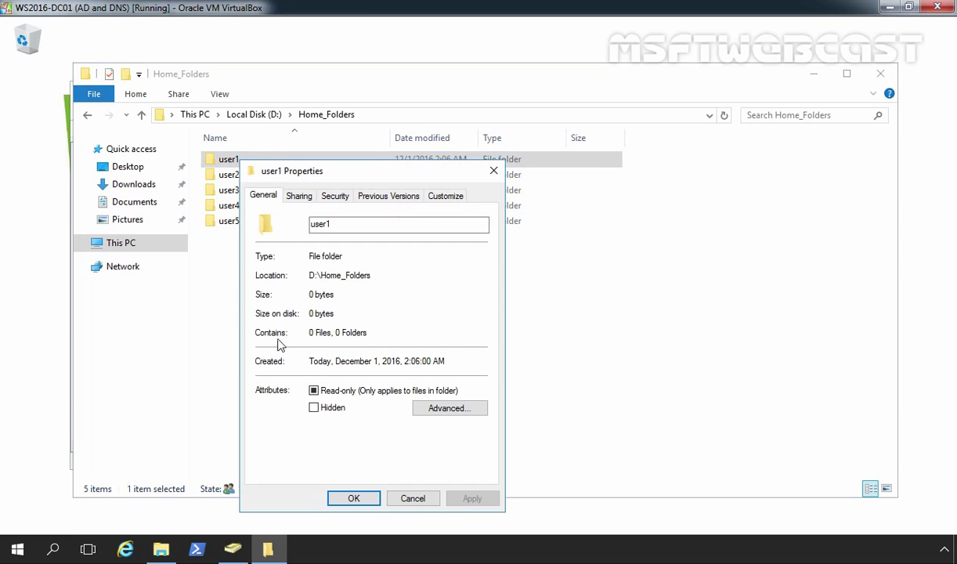
click(335, 197)
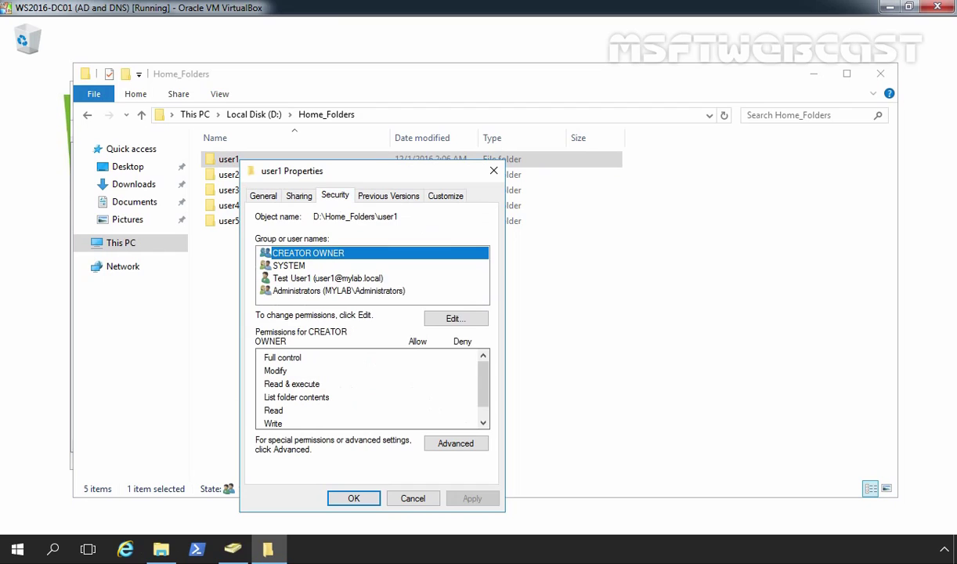
click(278, 280)
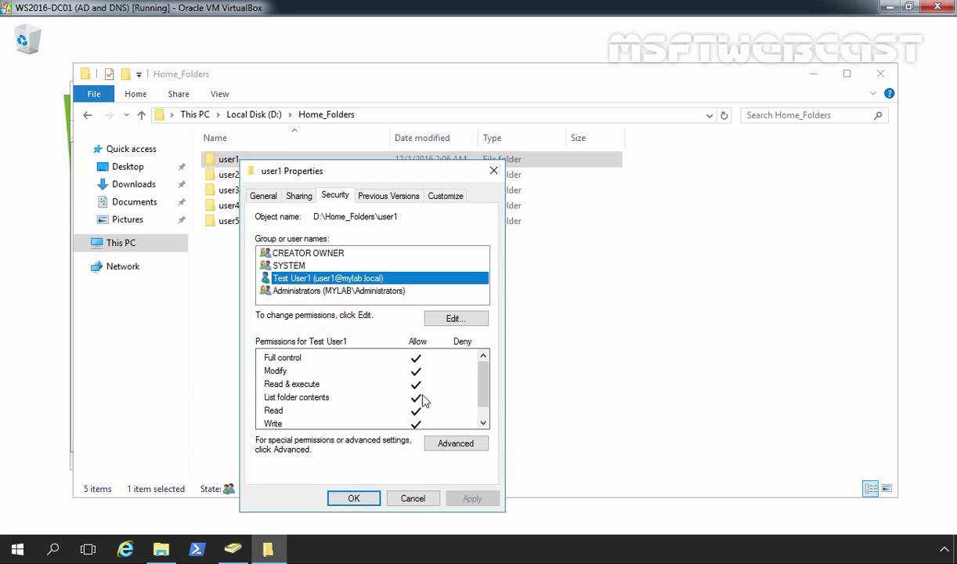
click(297, 297)
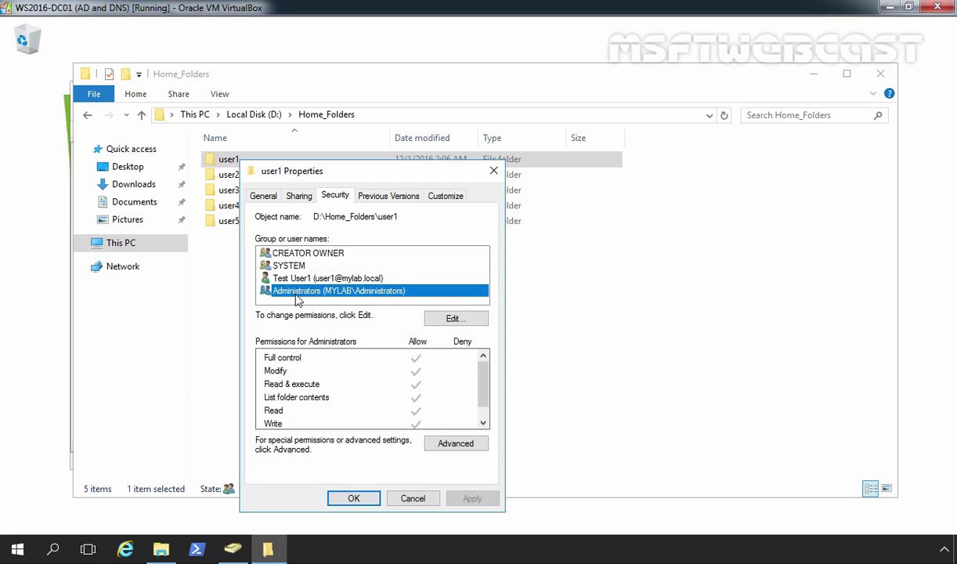
click(355, 498)
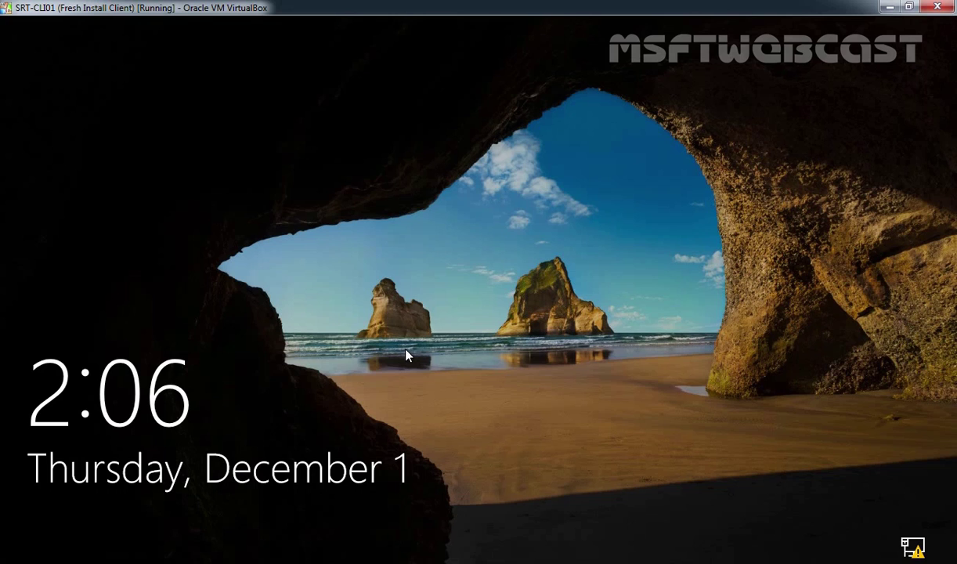
Sign in to the Windows 10 client as domain user user1, entering the account password.
click(406, 357)
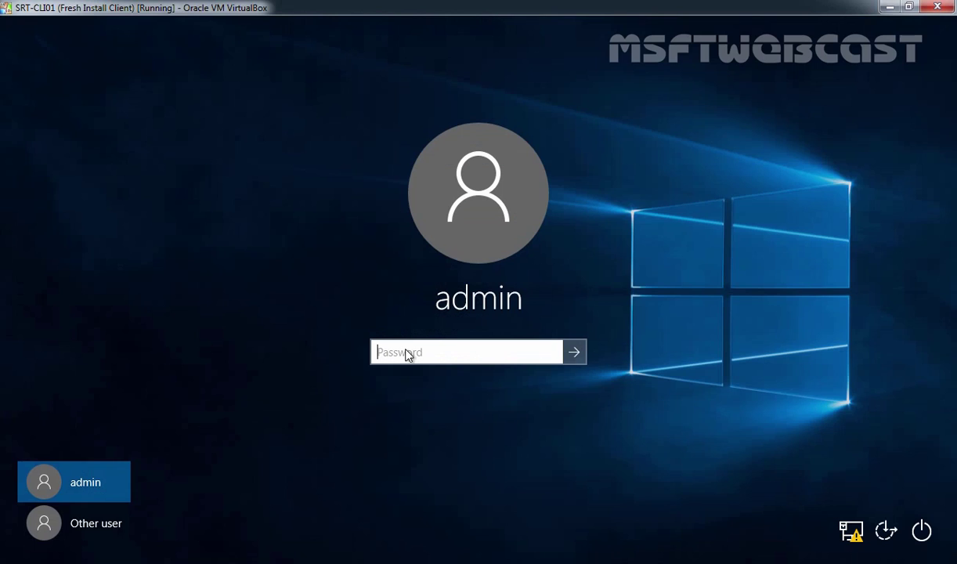
click(82, 529)
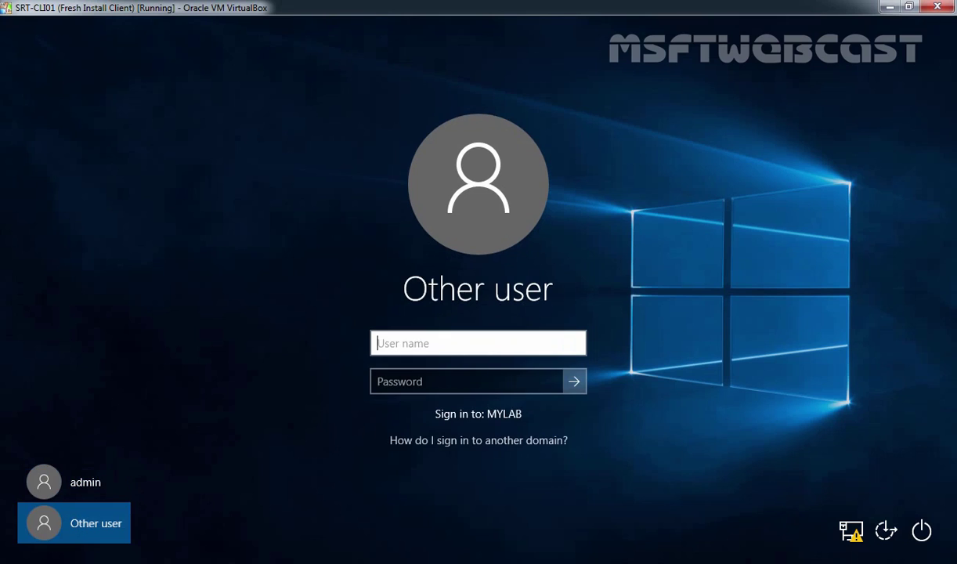
text(user1)
key(Tab)
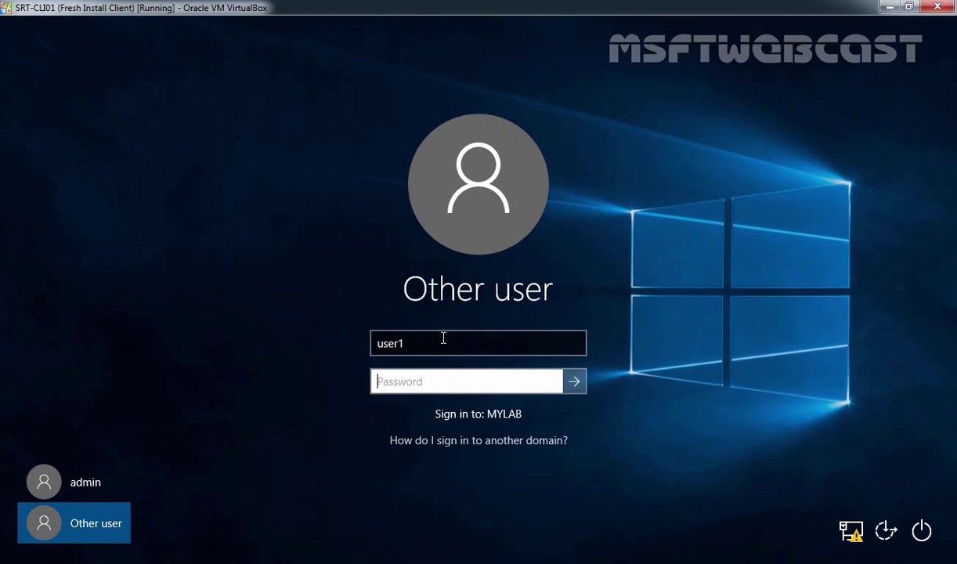
text(Password1)
key(Return)
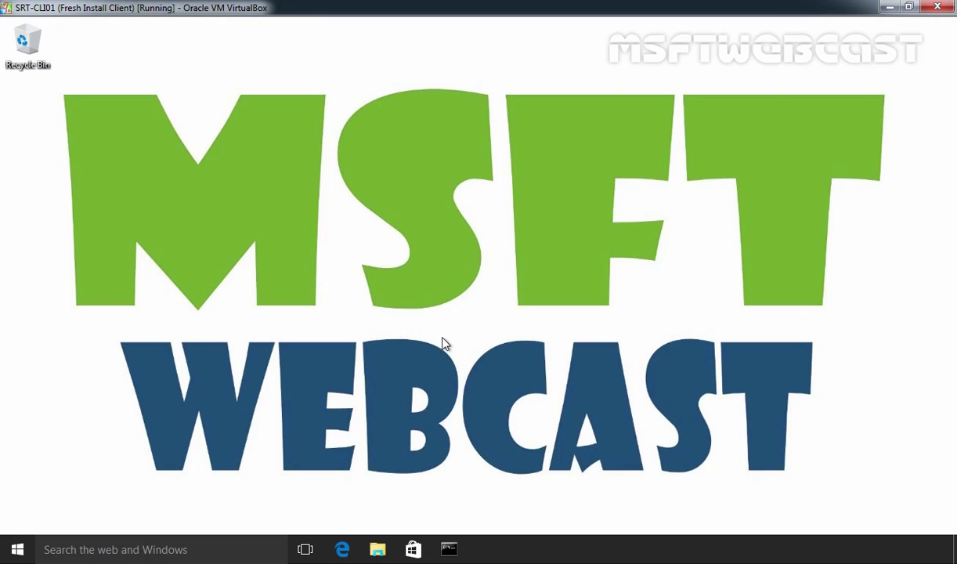
Open the mapped user1 (H:) drive and create a folder named Folder-1.
click(378, 549)
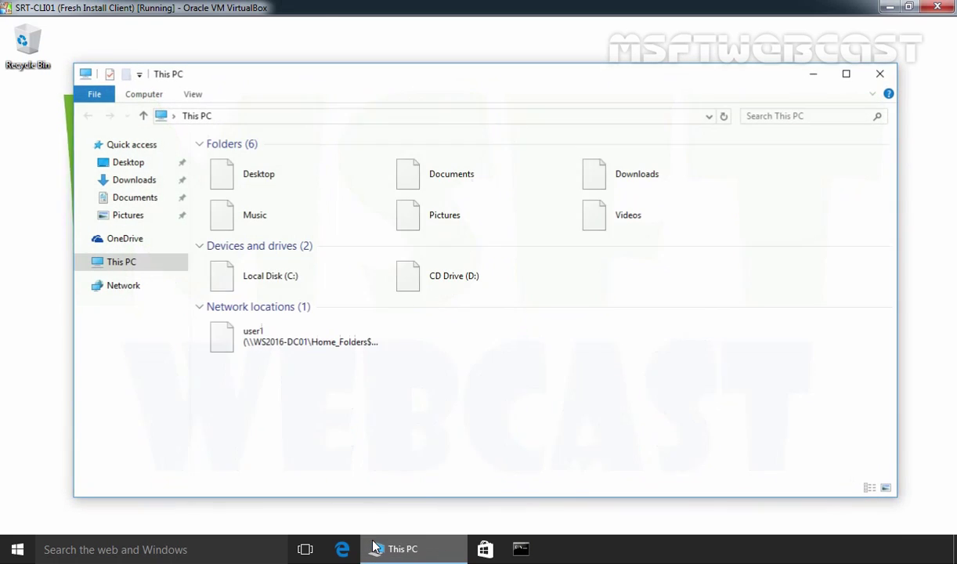
click(302, 346)
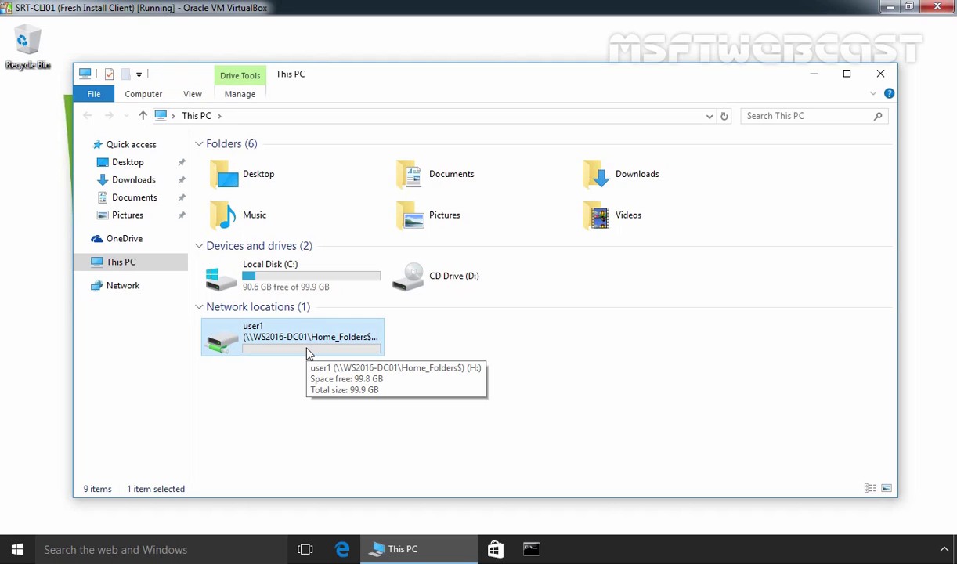
key(Return)
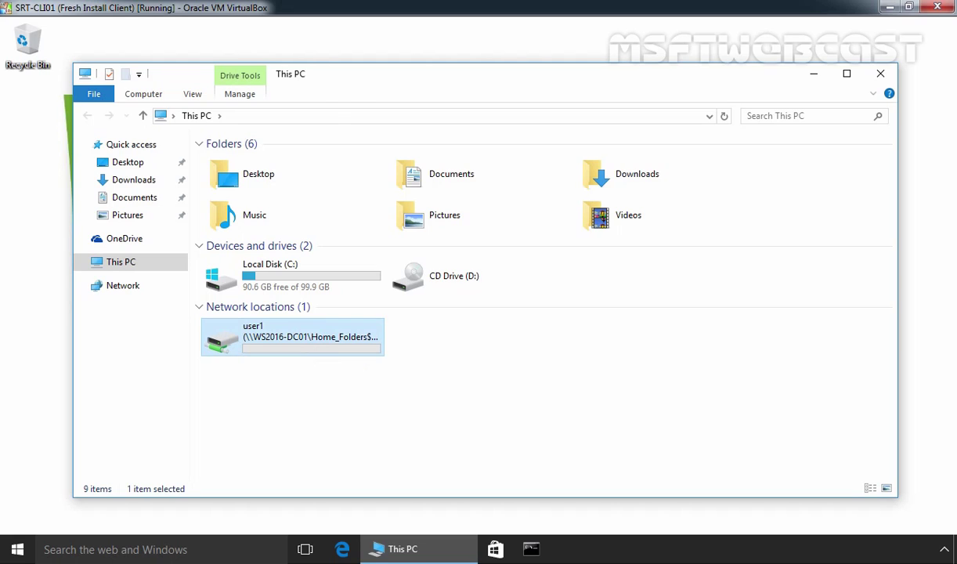
right_click(265, 173)
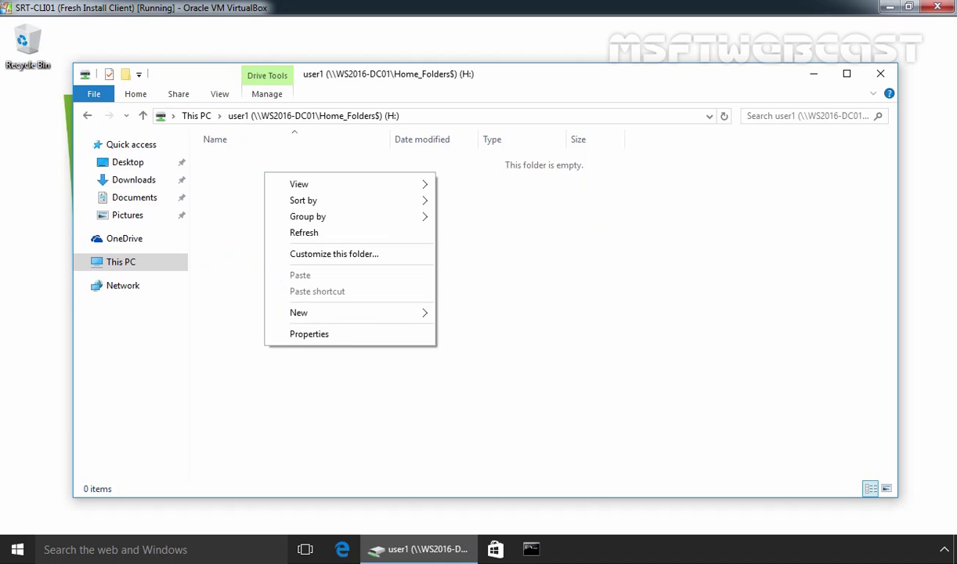
mouse_move(344, 312)
click(441, 312)
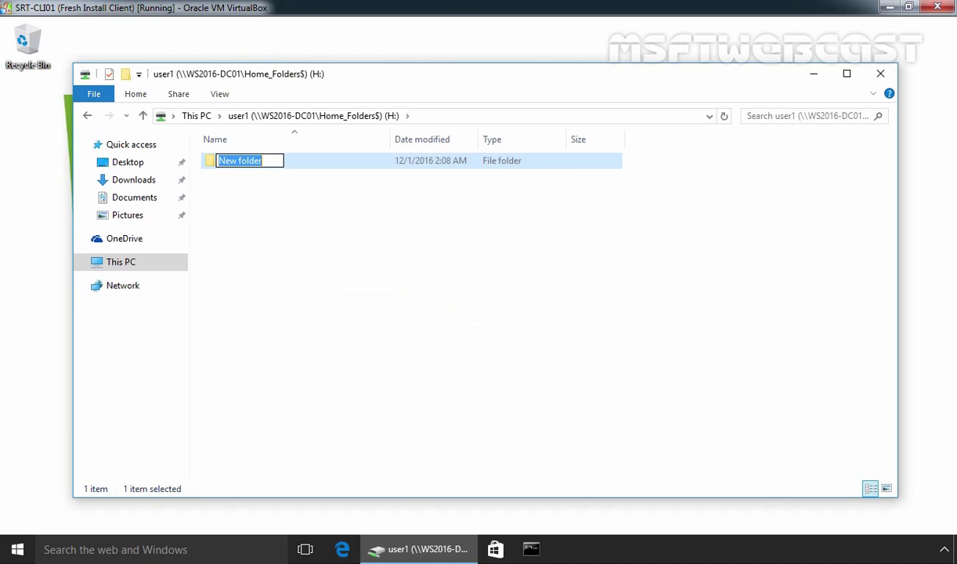
text(Folder-1)
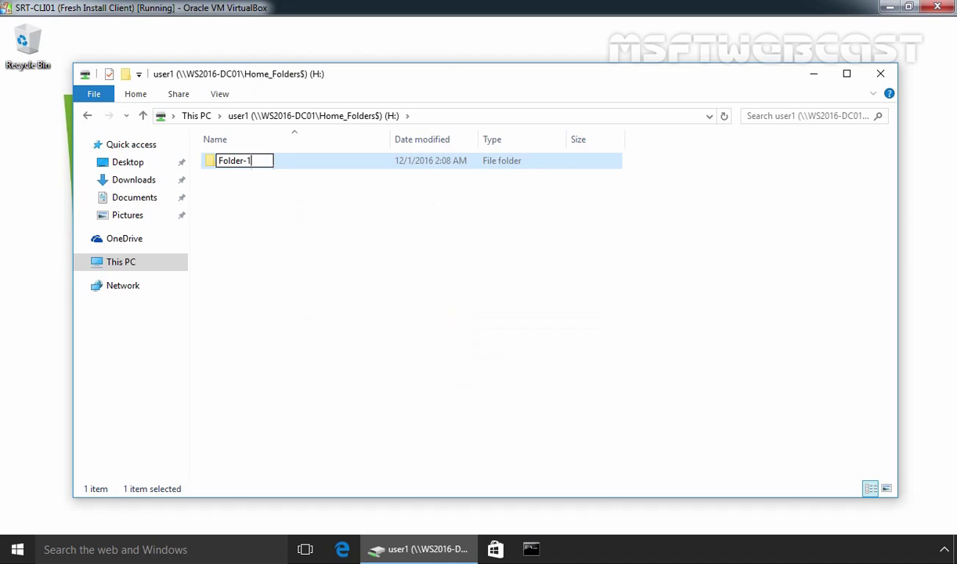
key(Return)
Add a new text document named Sample File to the H: drive.
right_click(332, 224)
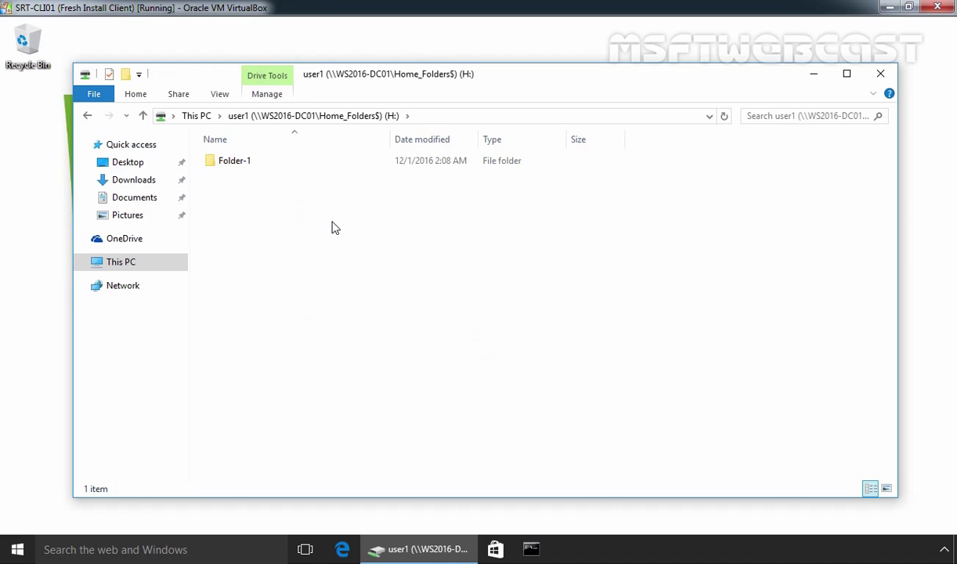
mouse_move(495, 379)
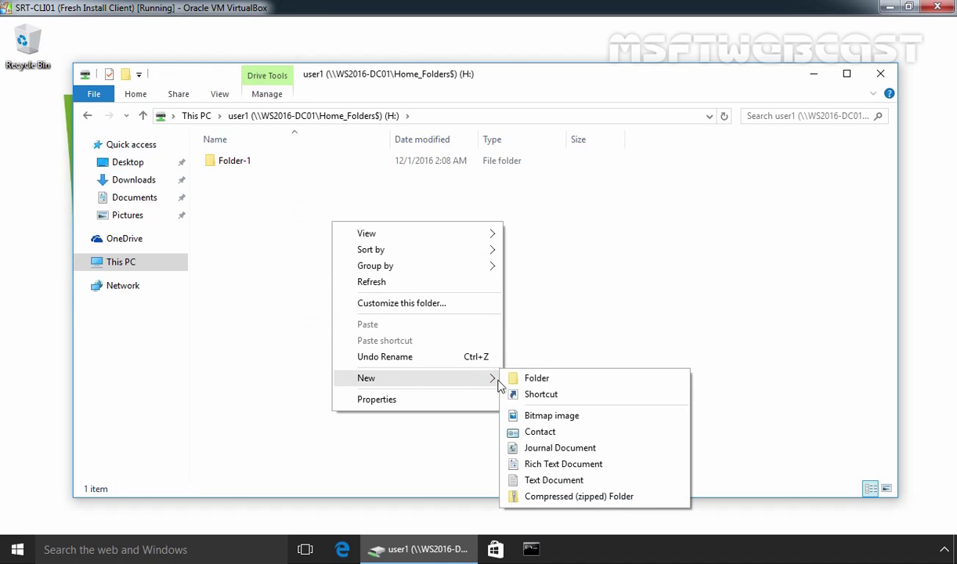
click(534, 480)
text(Sample File)
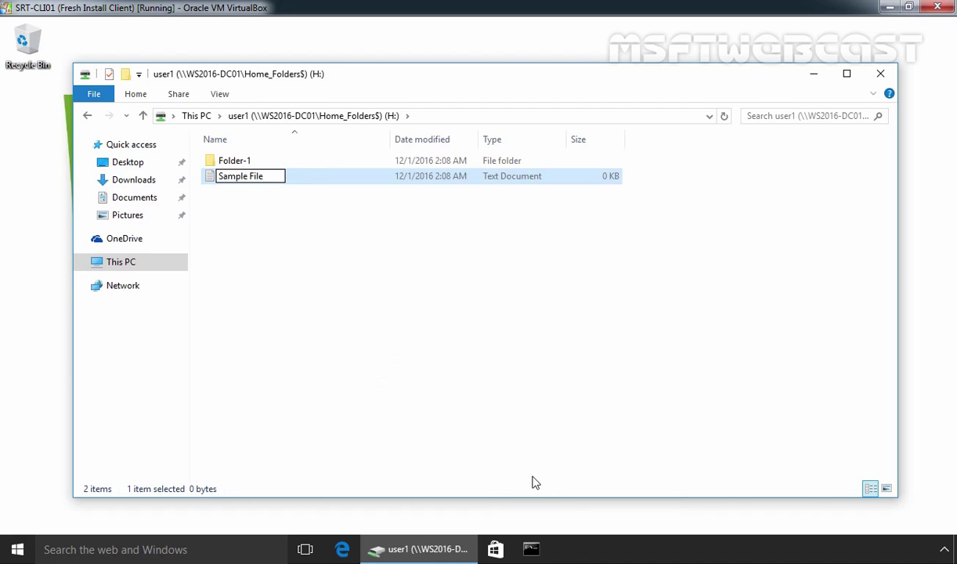
key(Return)
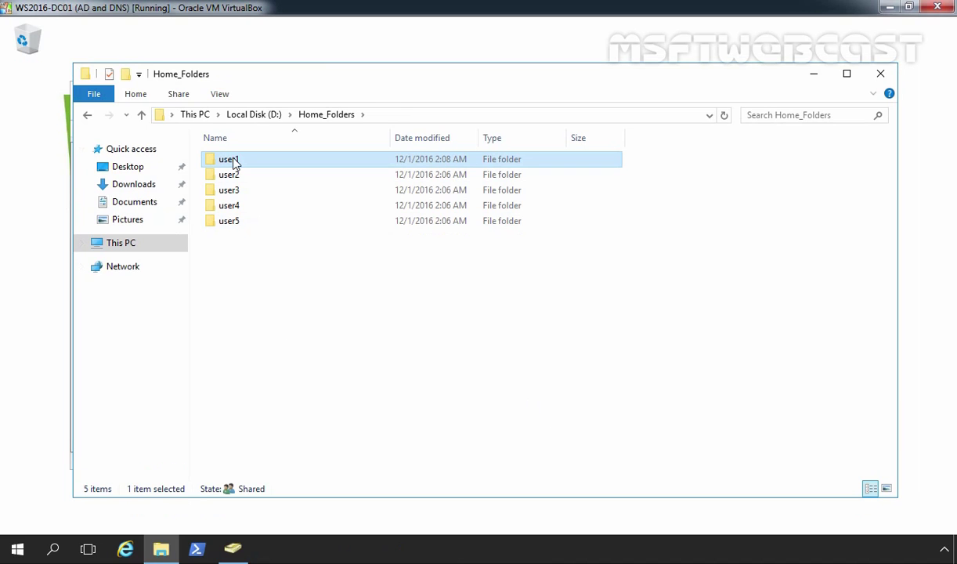
Open the server's user1 folder and select Folder-1 and Sample File inside it.
double_click(234, 162)
drag(361, 252, 225, 164)
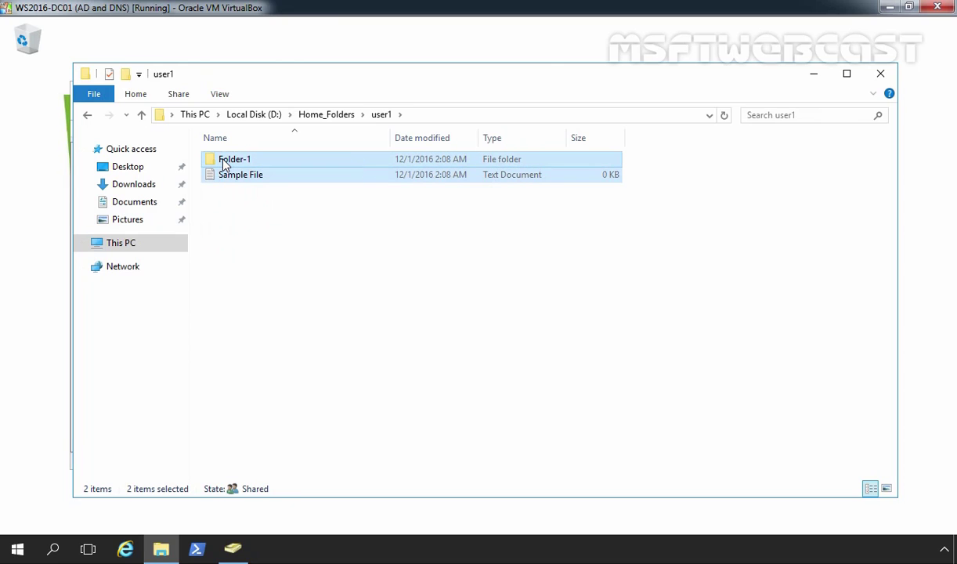